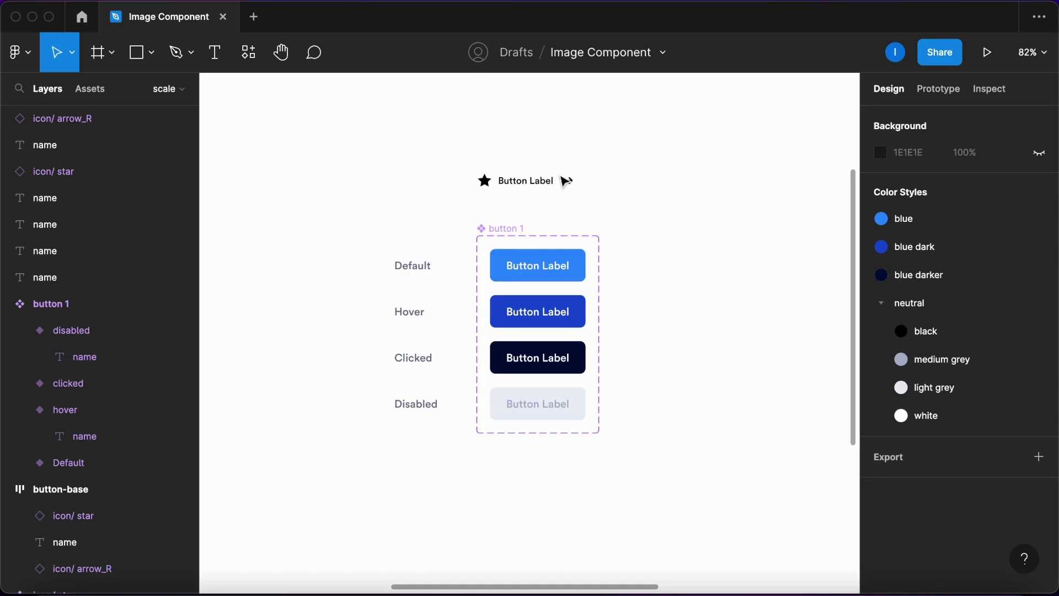
# - Zoom the canvas from 82% to 123% and center the four button 1 variants
pyautogui.keyDown('ctrl'); pyautogui.scroll(5, 628, 380); pyautogui.keyUp('ctrl')
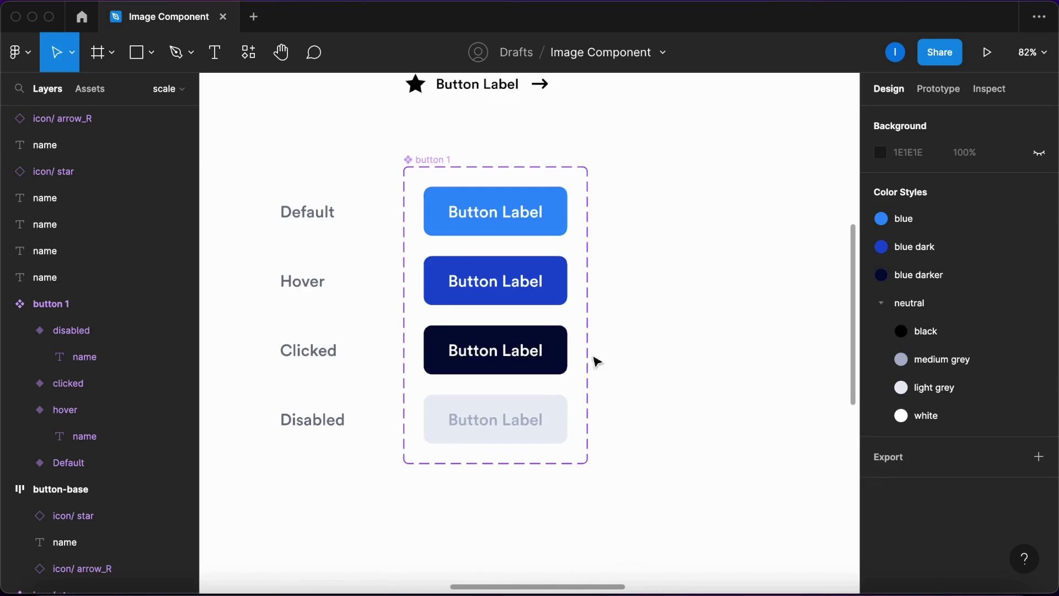
pyautogui.click(624, 310)
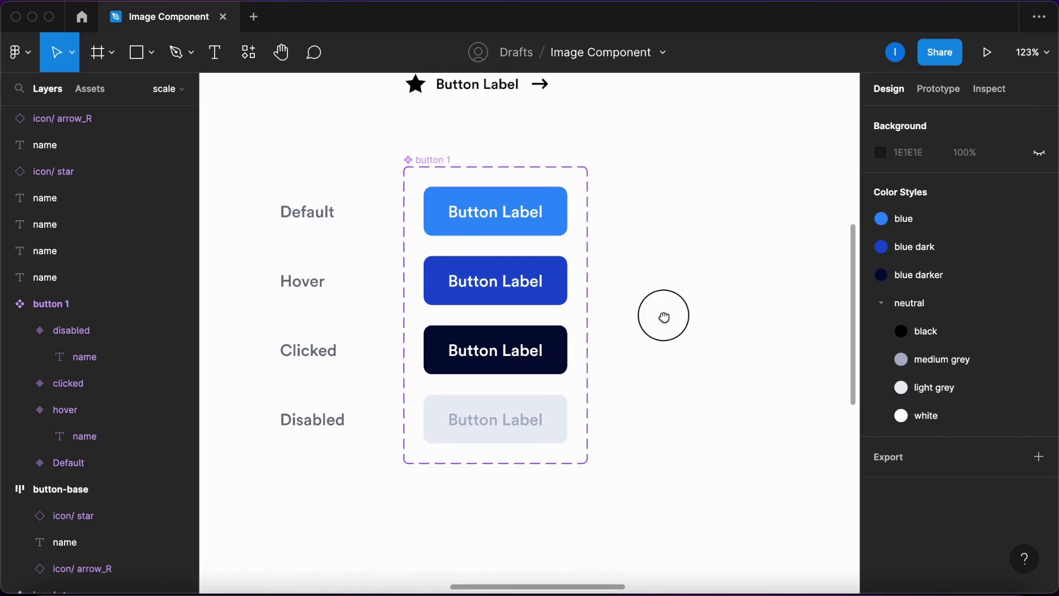
pyautogui.hscroll(-3, 667, 315)
pyautogui.scroll(1, 668, 316)
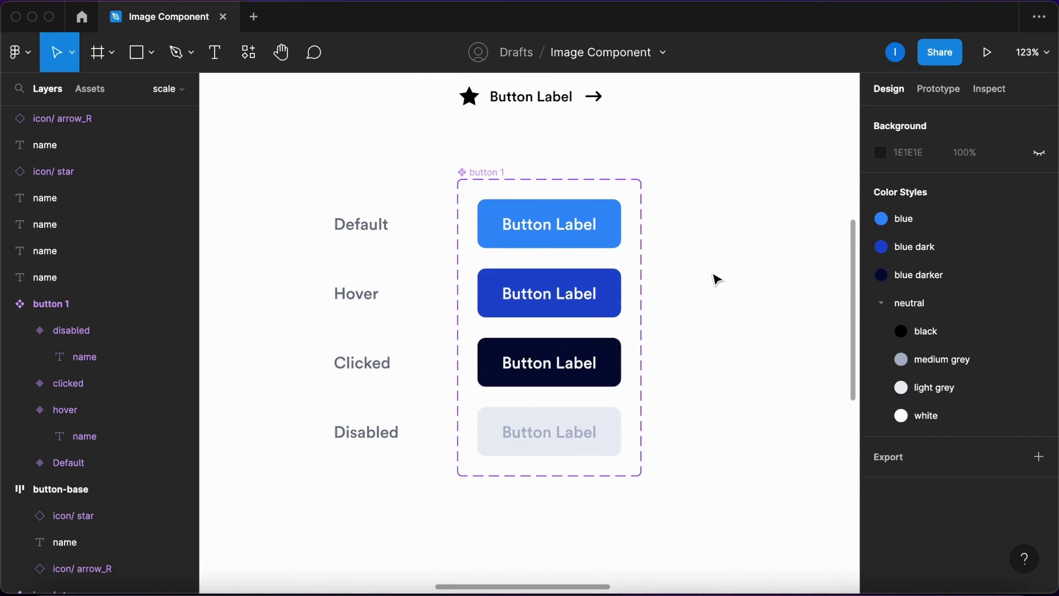
pyautogui.click(600, 241)
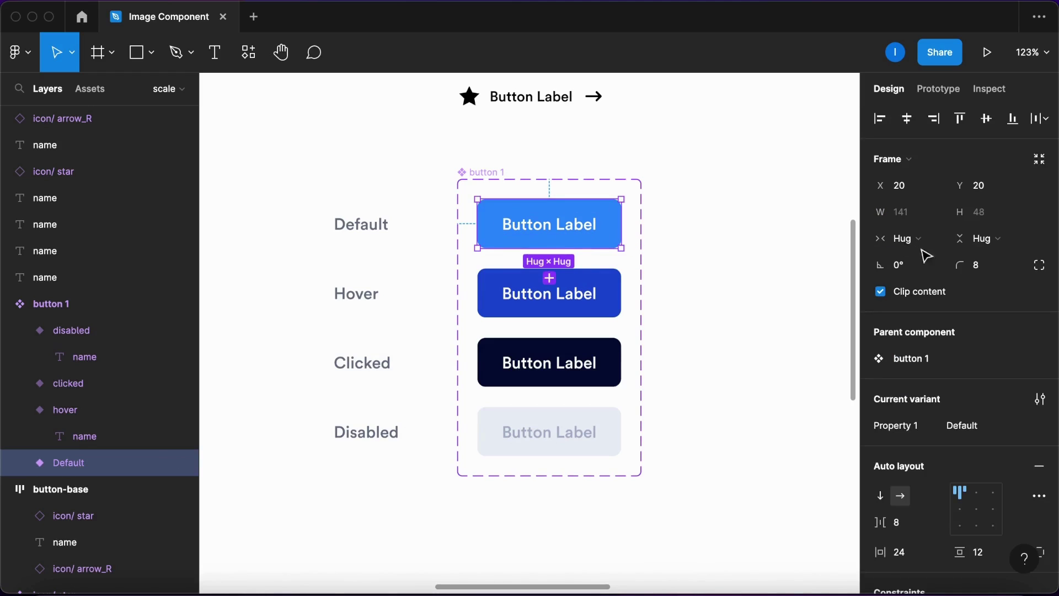
pyautogui.click(986, 272)
pyautogui.write('2')
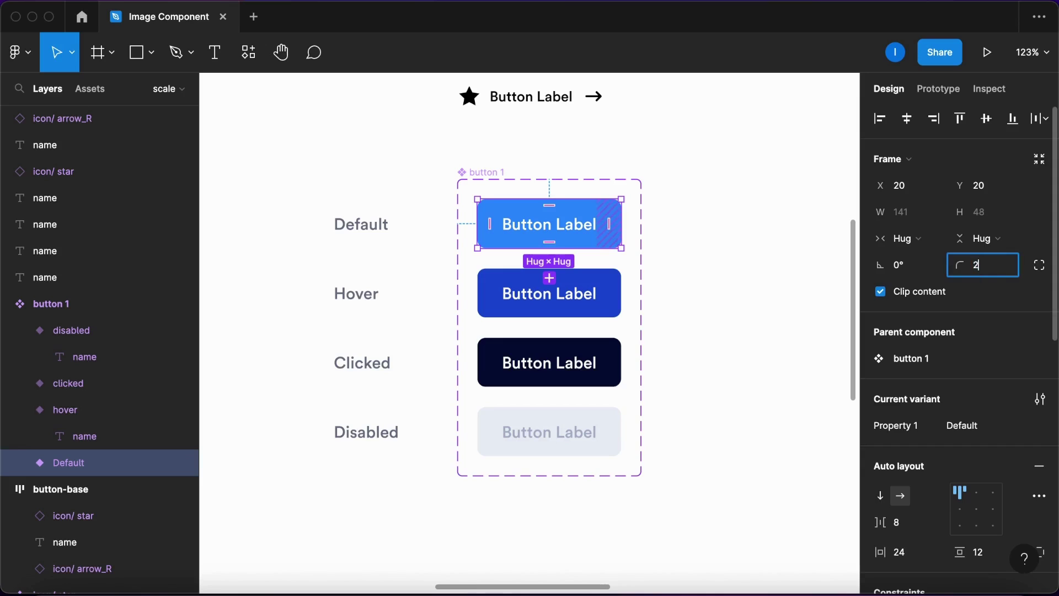
pyautogui.write('4')
pyautogui.click(692, 318)
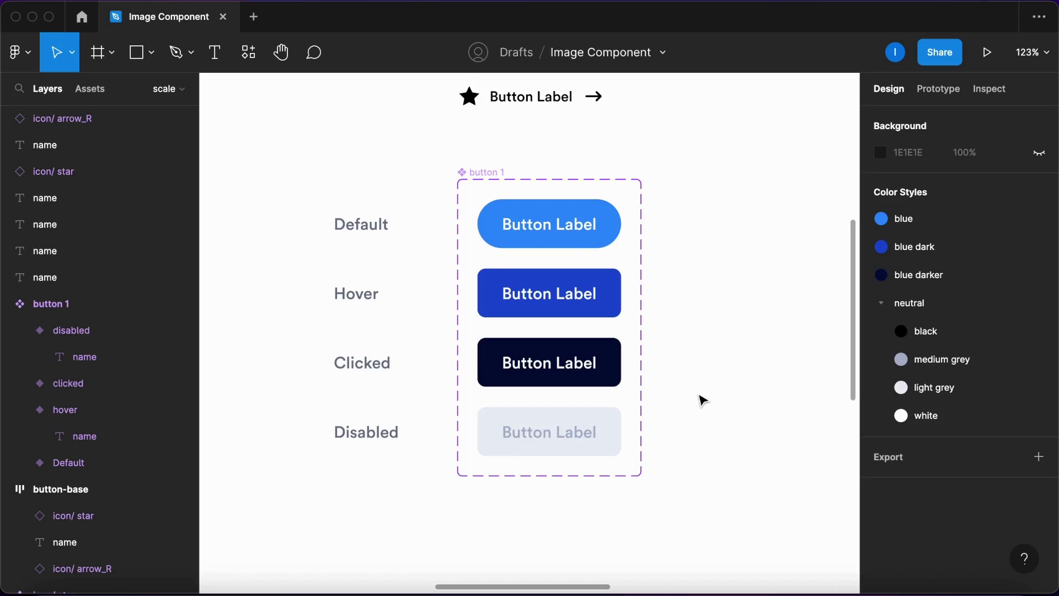
pyautogui.hotkey('ctrl', 'z')
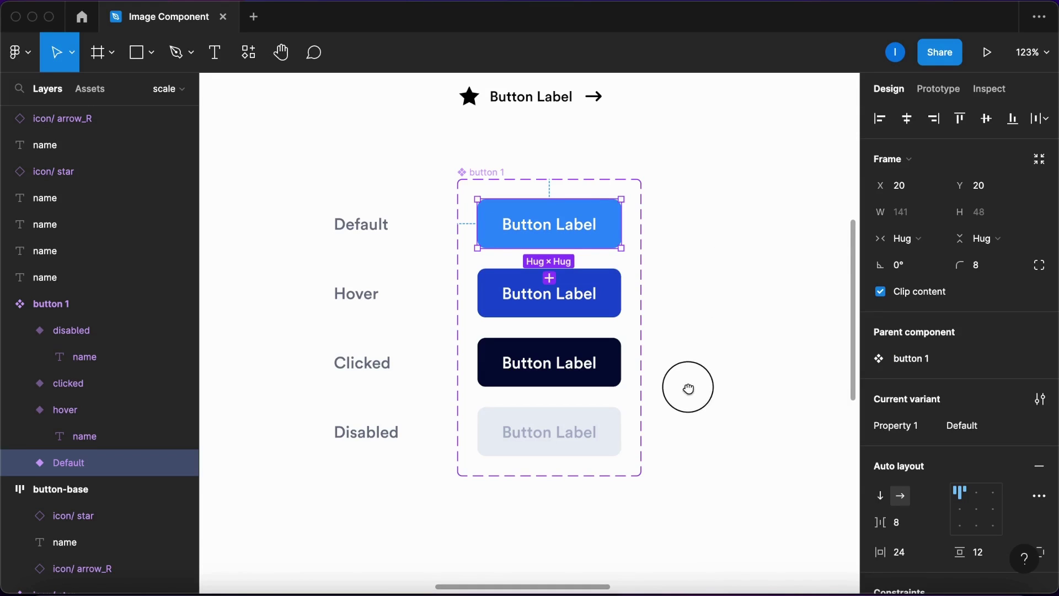
# - Wrap the star, label and arrow in an auto-layout frame filled with neutral/light grey
pyautogui.scroll(5, 539, 220)
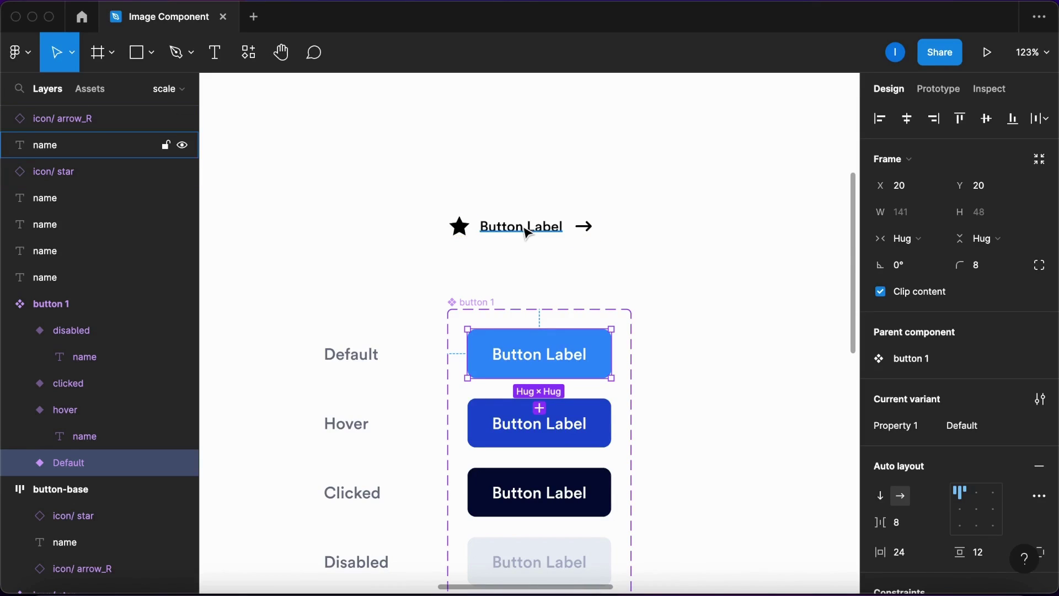
pyautogui.moveTo(443, 210); pyautogui.dragTo(641, 258)
pyautogui.hotkey('shift', 'a')
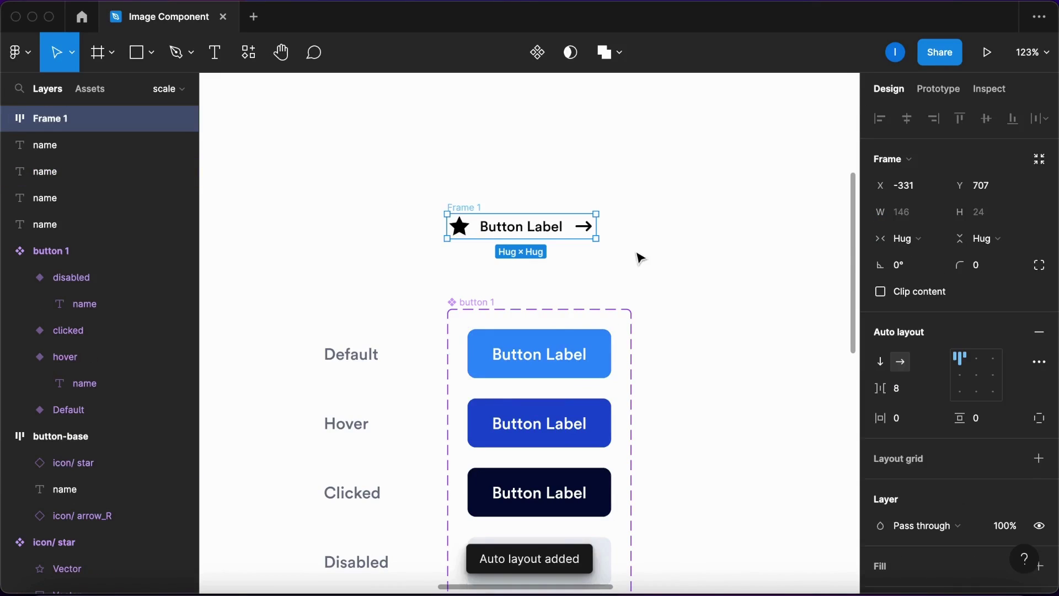
pyautogui.scroll(-4, 932, 435)
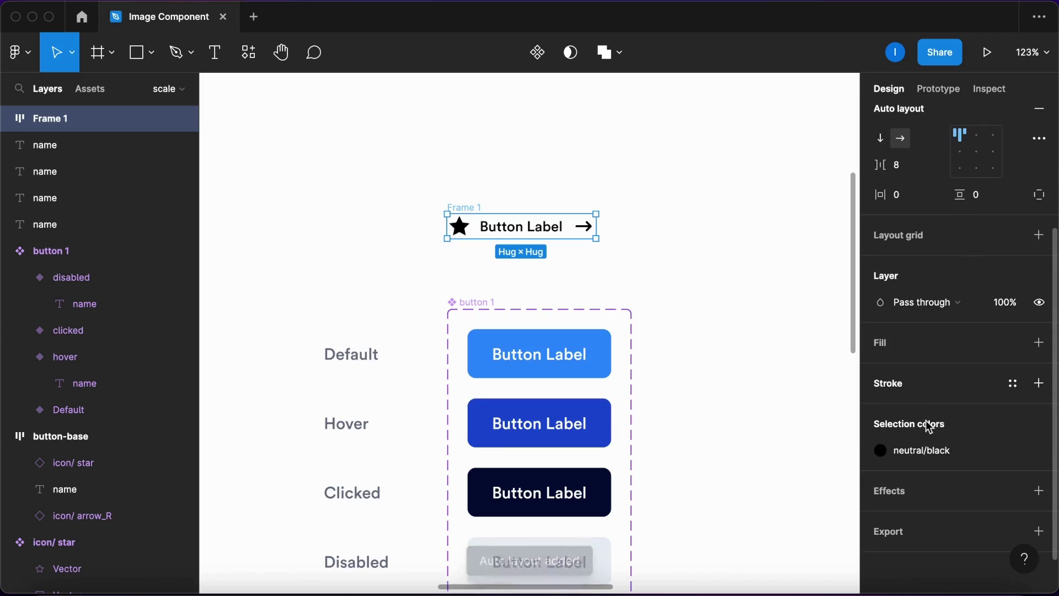
pyautogui.click(977, 355)
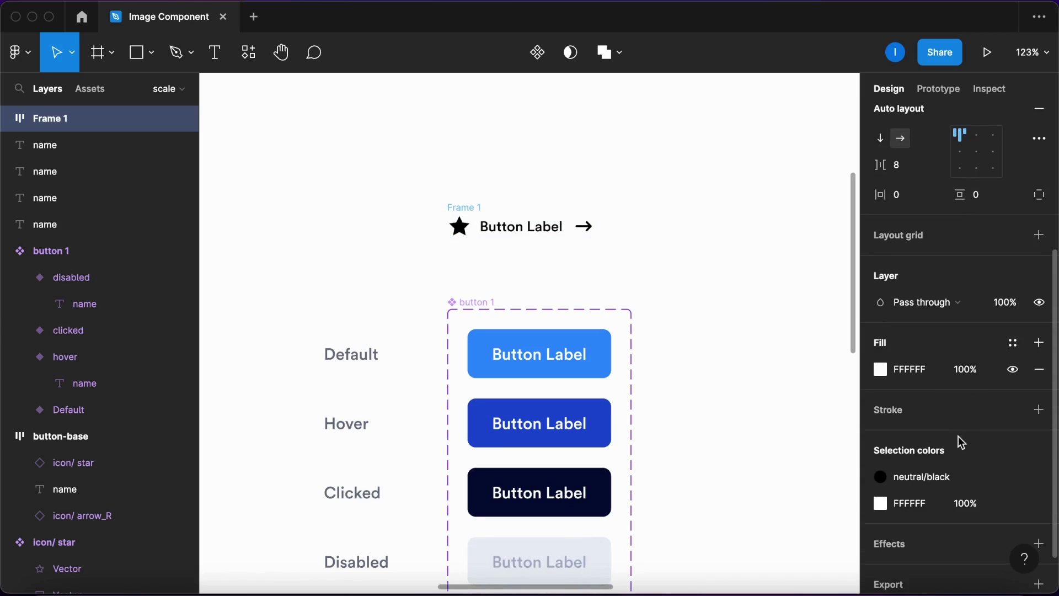
pyautogui.scroll(-1, 962, 443)
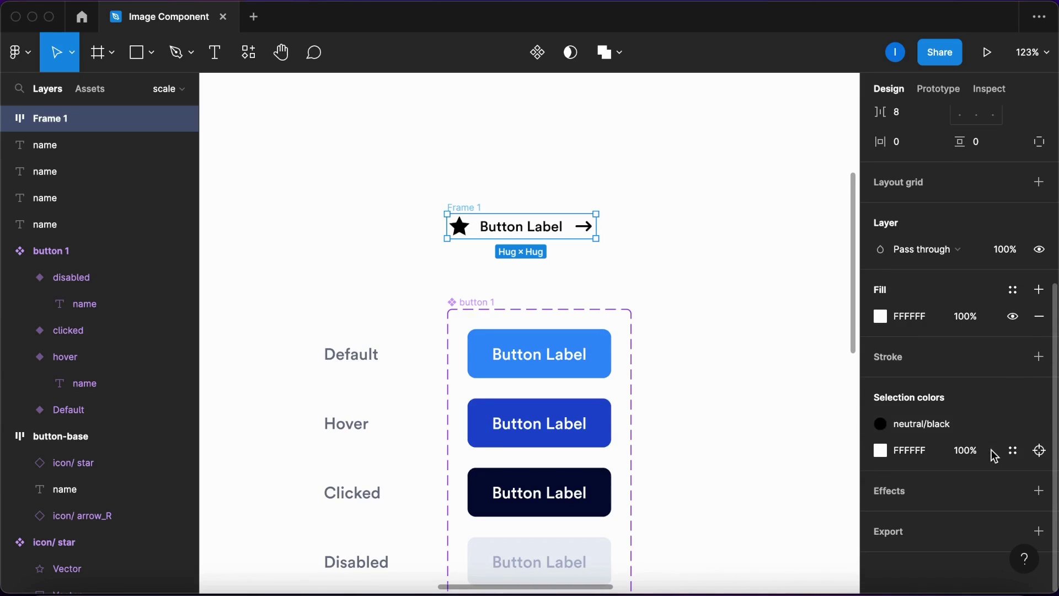
pyautogui.click(1014, 451)
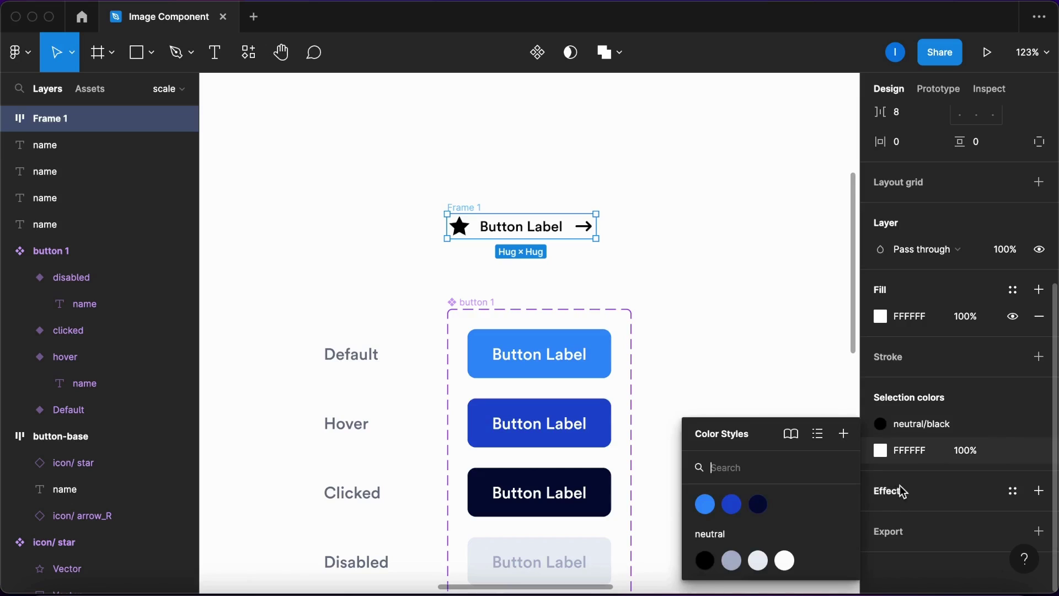
pyautogui.click(759, 561)
# - Give the frame 24 horizontal and 12 vertical padding and an 8 px corner radius
pyautogui.click(917, 171)
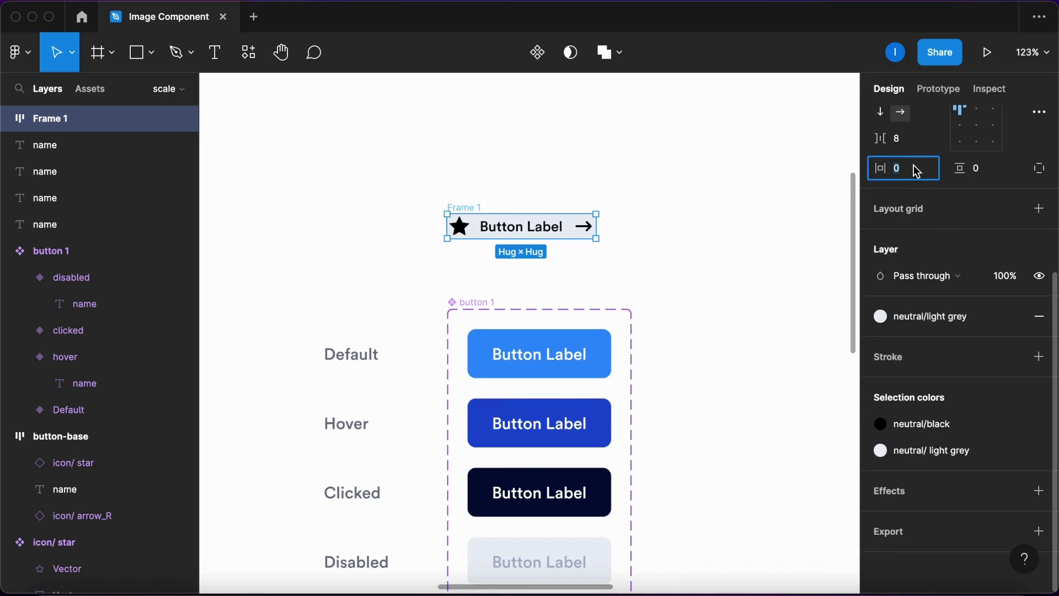
pyautogui.write('24')
pyautogui.click(985, 173)
pyautogui.write('12')
pyautogui.press('Return')
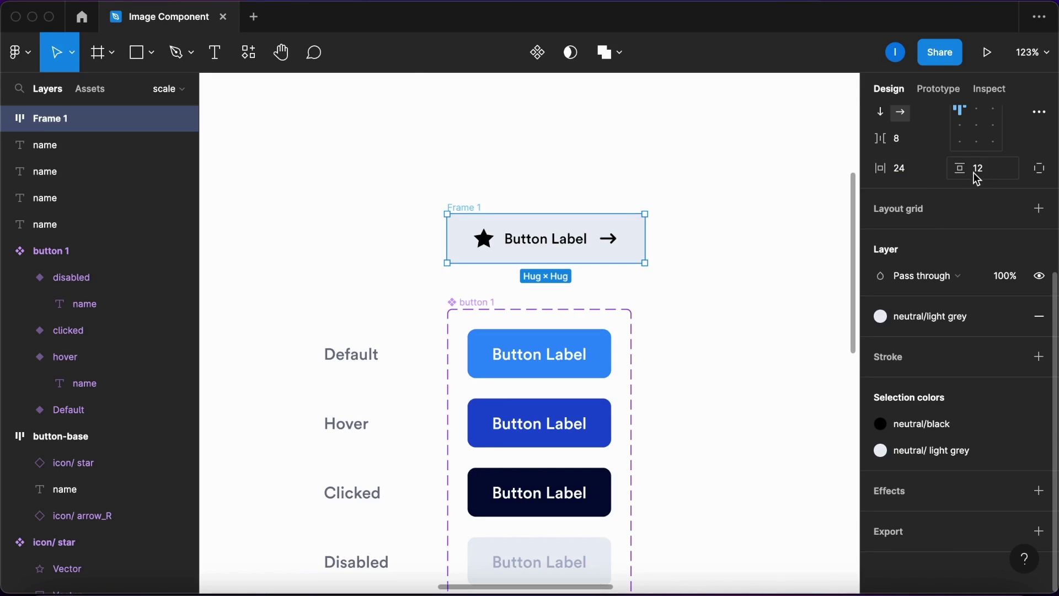
pyautogui.scroll(5, 978, 179)
pyautogui.click(991, 265)
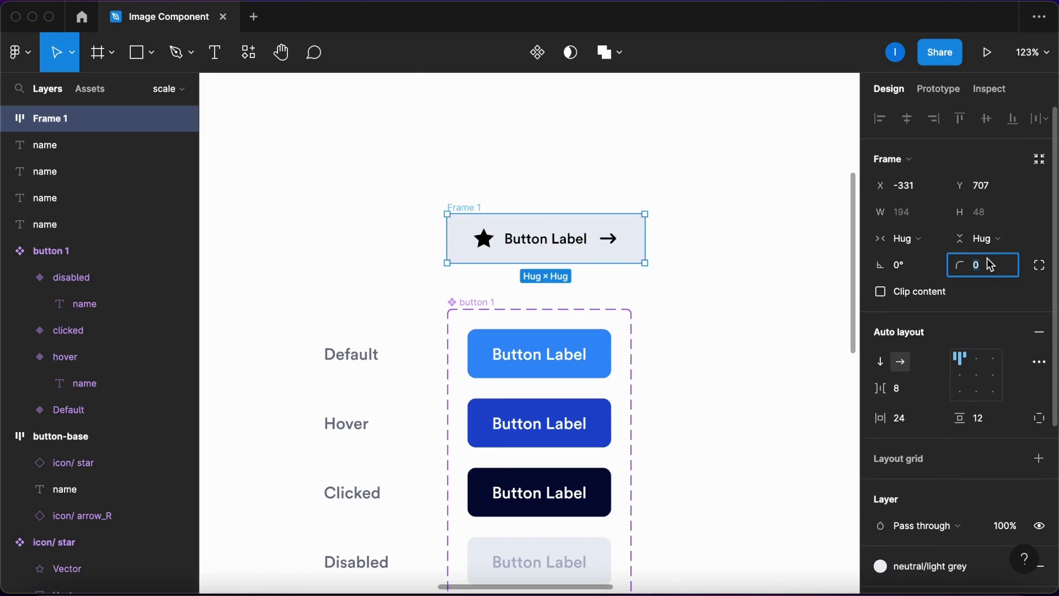
pyautogui.write('8')
pyautogui.press('Return')
pyautogui.click(737, 263)
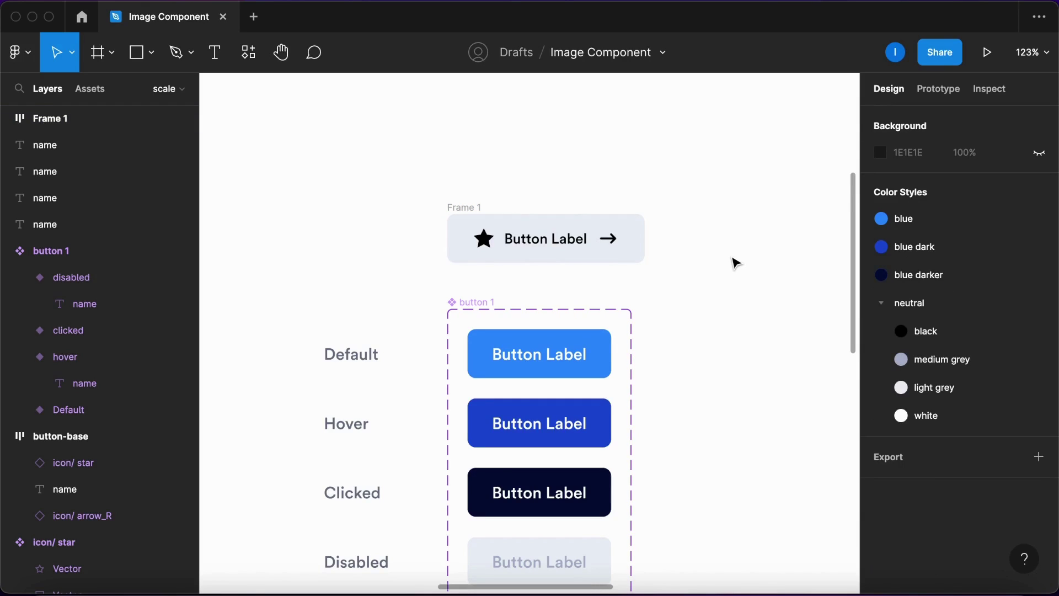
# - Rename Frame 1 to 'base-button'
pyautogui.click(463, 207)
pyautogui.doubleClick(463, 208)
pyautogui.write('base-')
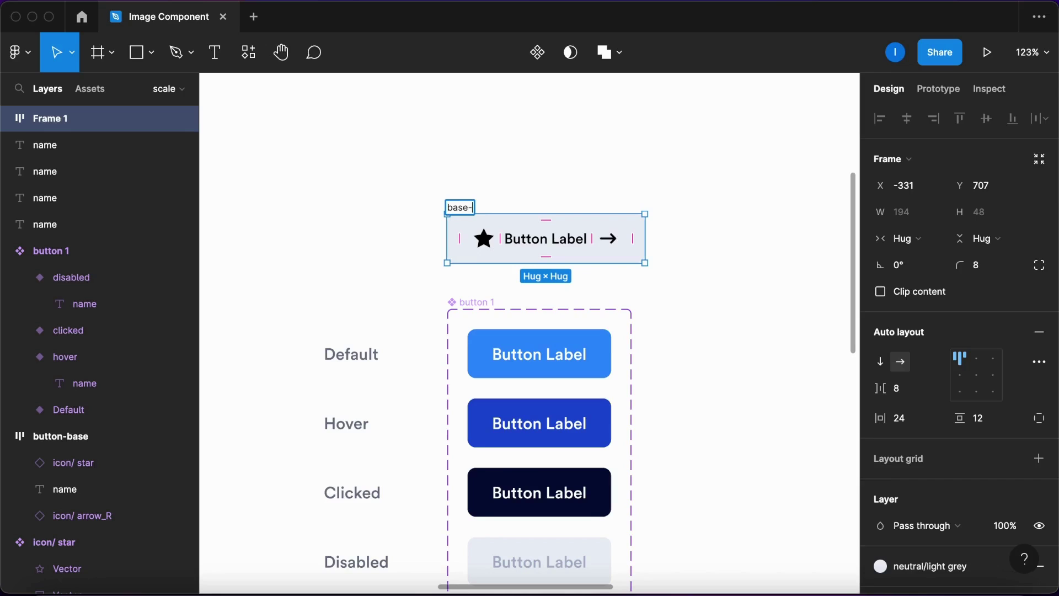
pyautogui.write('button')
pyautogui.press('Return')
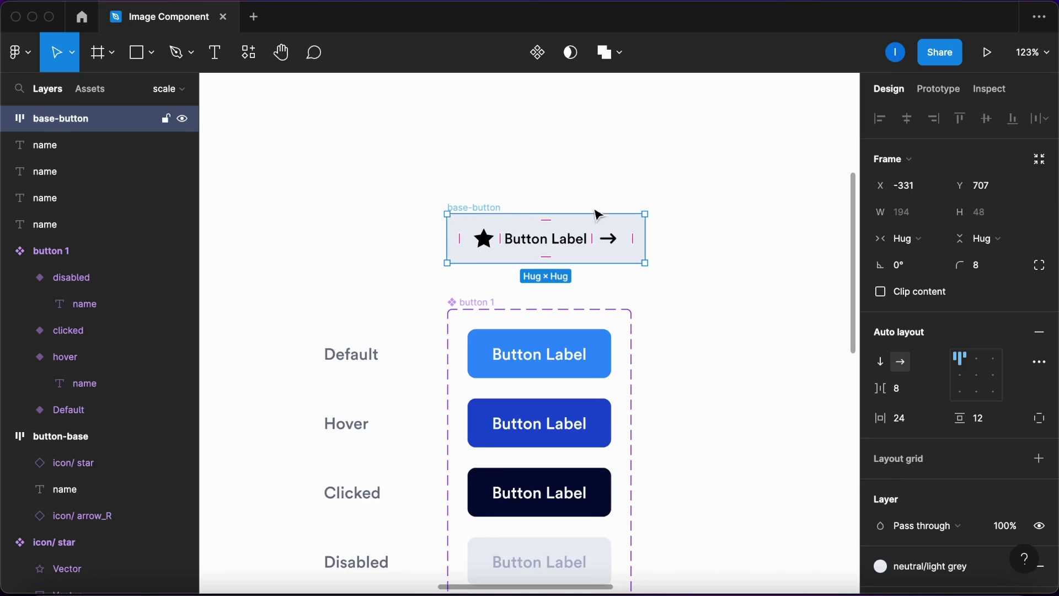
pyautogui.click(684, 196)
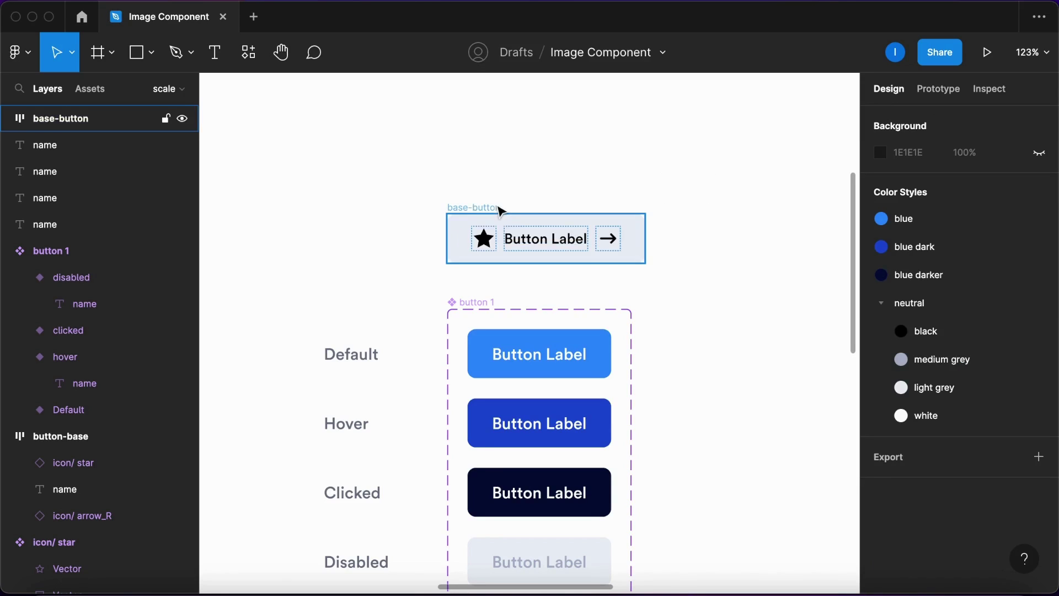
# - Convert base-button into a component
pyautogui.rightClick(555, 235)
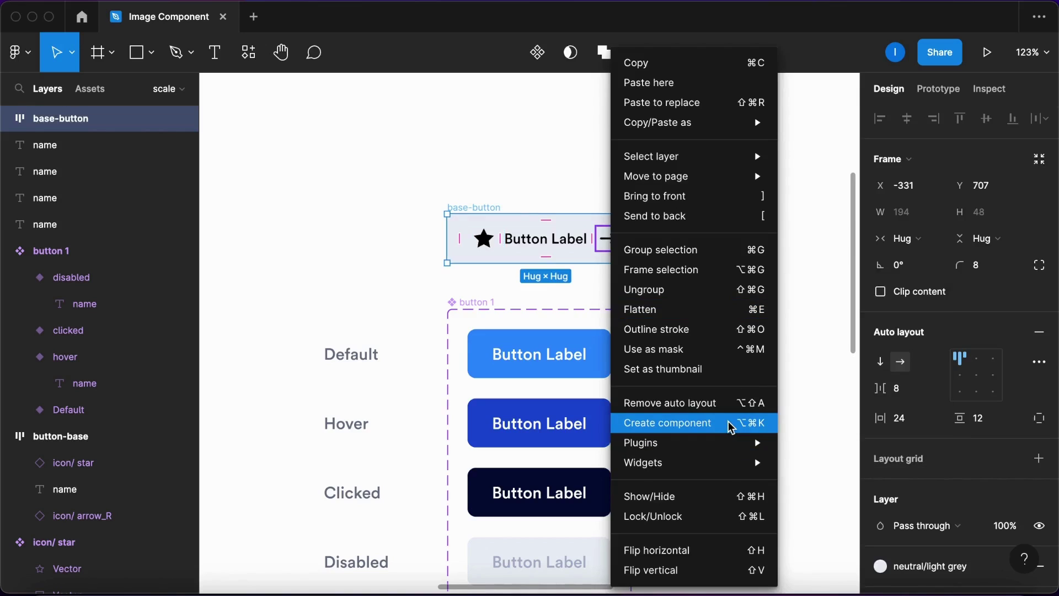
pyautogui.click(732, 423)
pyautogui.click(721, 339)
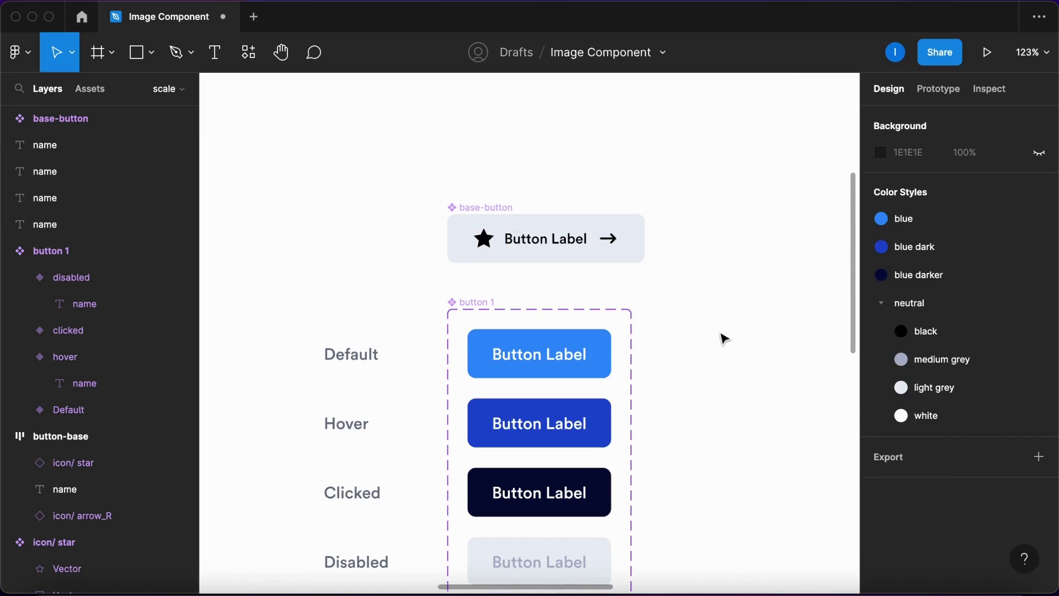
pyautogui.moveTo(722, 339); pyautogui.dragTo(621, 238)
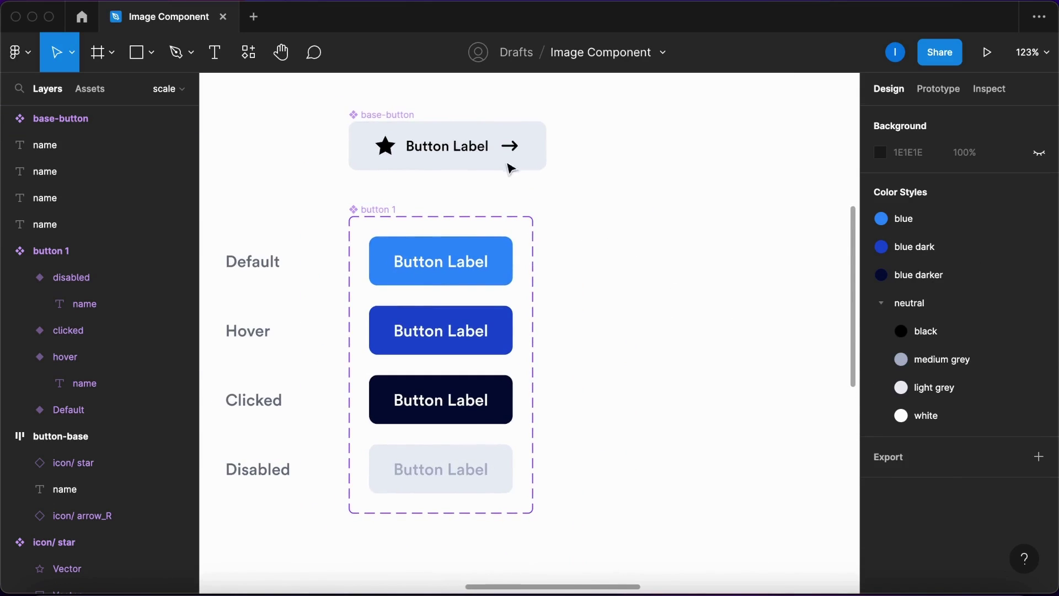
# - Paste a base-button instance to the right of the variants
pyautogui.click(445, 147)
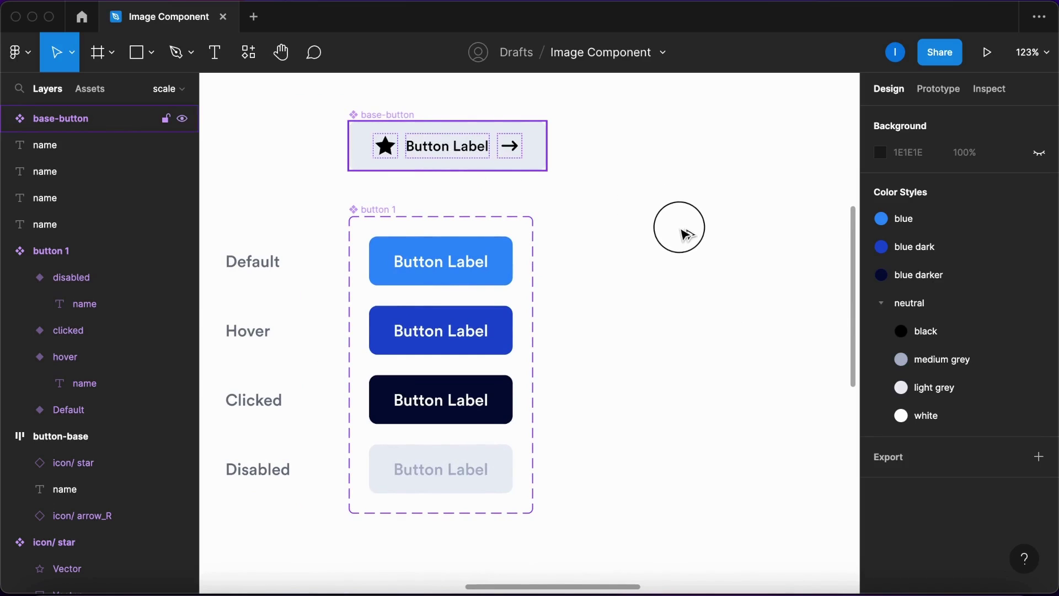
pyautogui.hotkey('ctrl', 'v')
pyautogui.moveTo(679, 238); pyautogui.dragTo(673, 271)
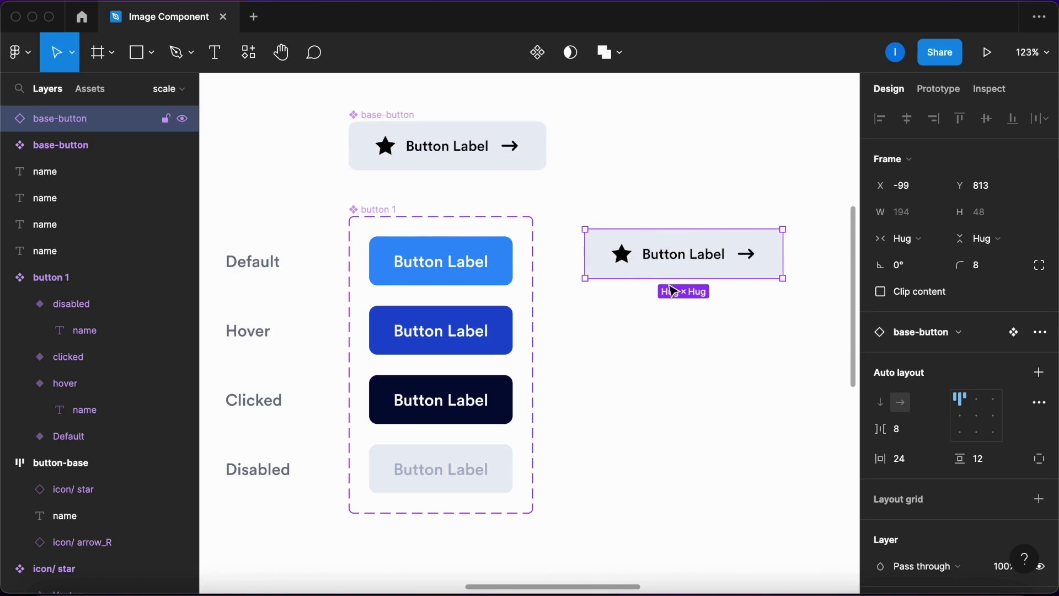
# - Hide the star and arrow icons in the instance, leaving only Button Label
pyautogui.doubleClick(628, 260)
pyautogui.press('shift+super+h')
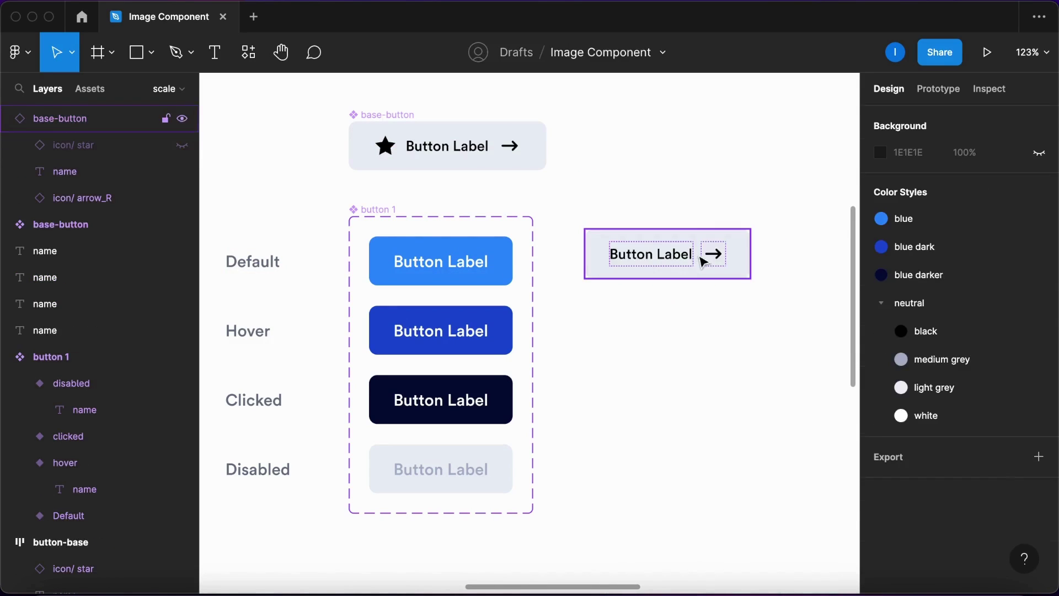
pyautogui.doubleClick(713, 258)
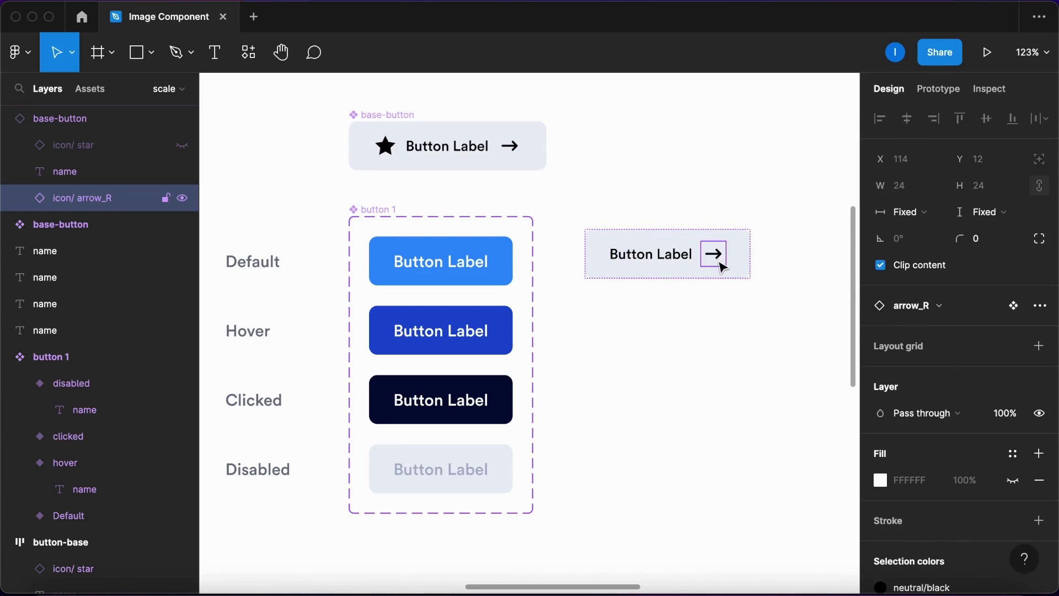
pyautogui.press('shift+super+h')
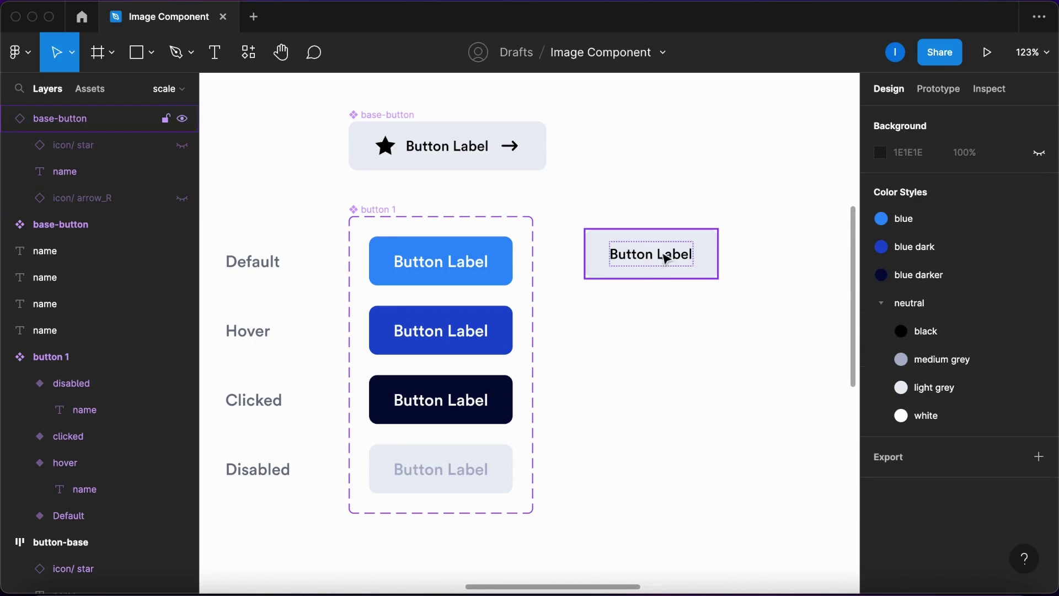
pyautogui.click(698, 273)
# - Swap the copy's light grey fill for the blue style and its label colour to white
pyautogui.click(881, 424)
pyautogui.click(705, 498)
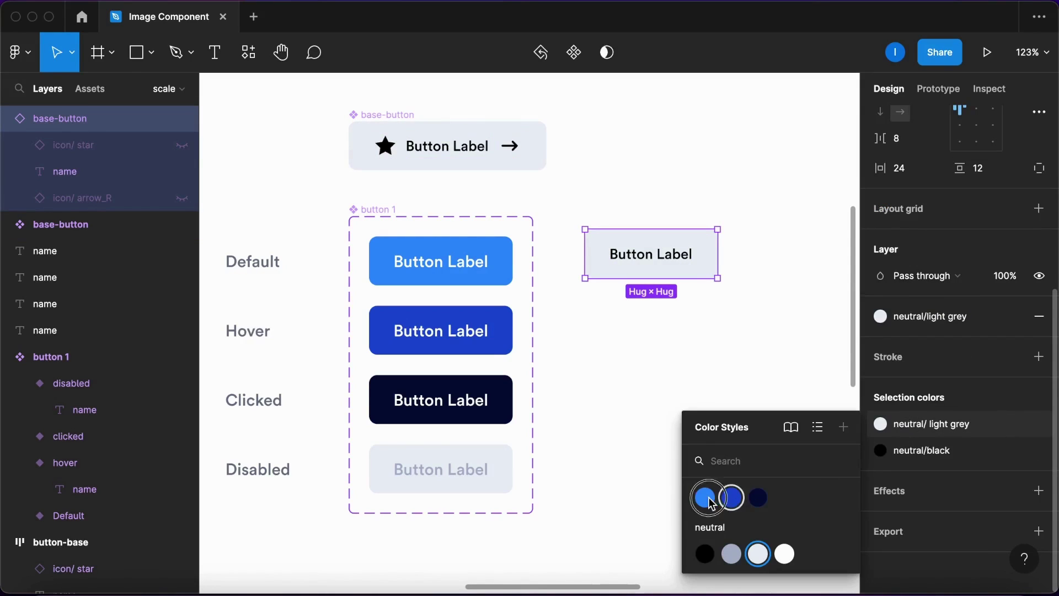
pyautogui.click(946, 453)
pyautogui.click(785, 561)
pyautogui.click(755, 440)
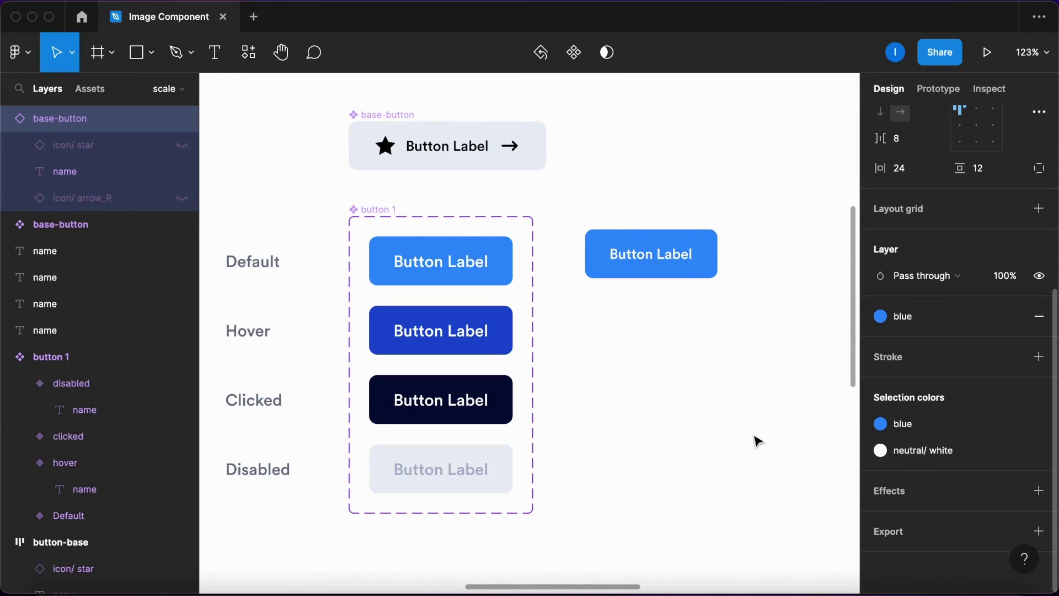
pyautogui.click(749, 330)
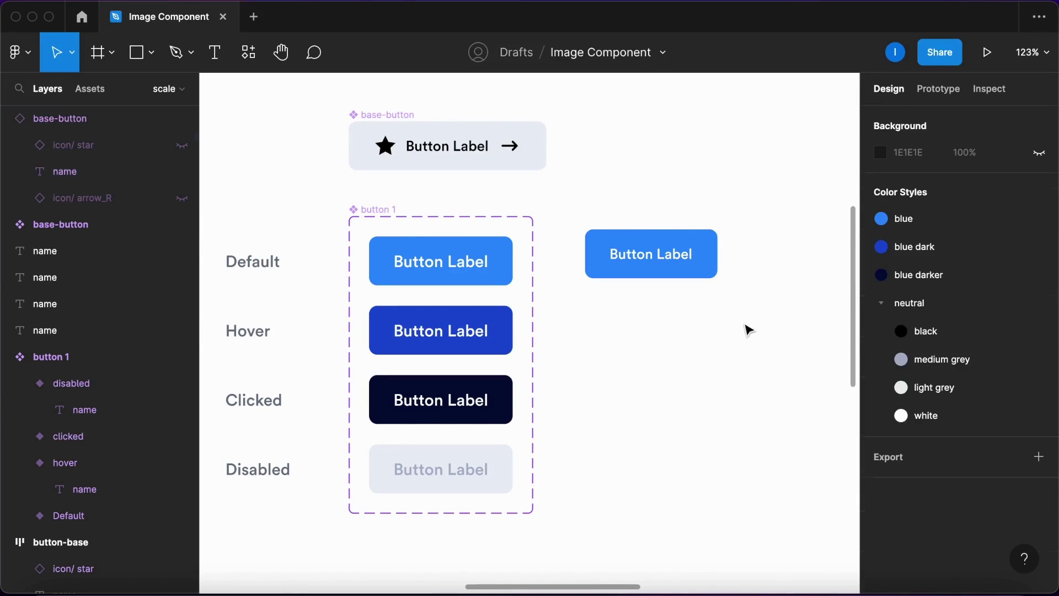
pyautogui.click(678, 255)
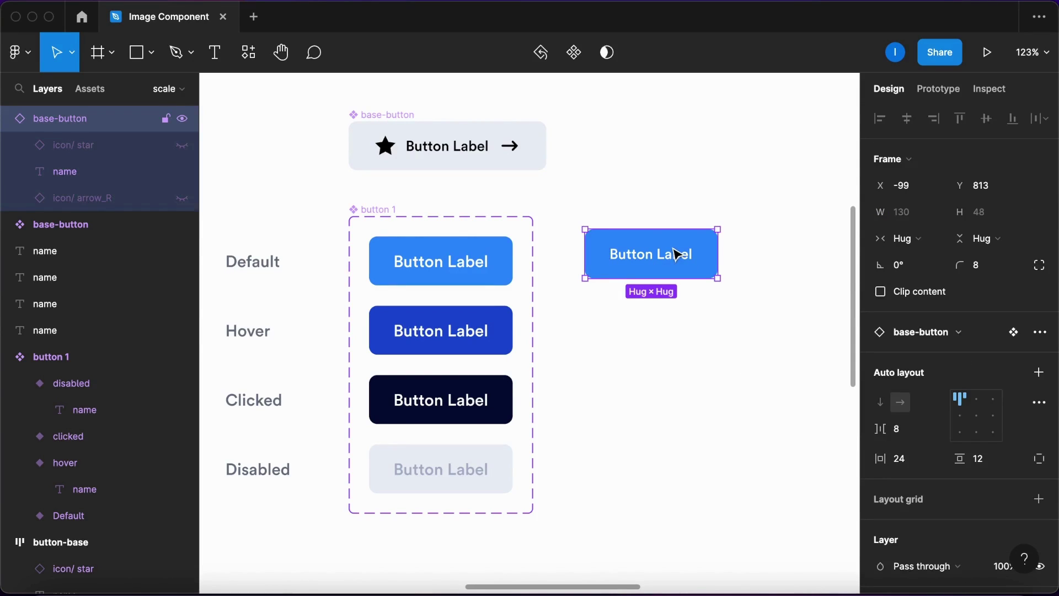
# - Make the blue button a component named 'primary-button' and check its nested base-button layer
pyautogui.rightClick(674, 254)
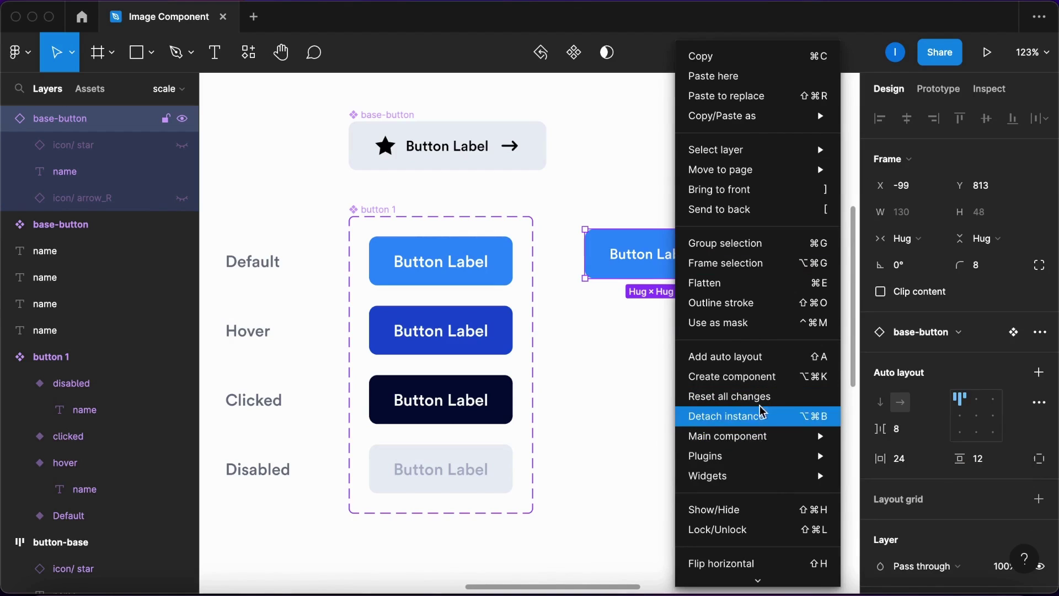
pyautogui.click(760, 377)
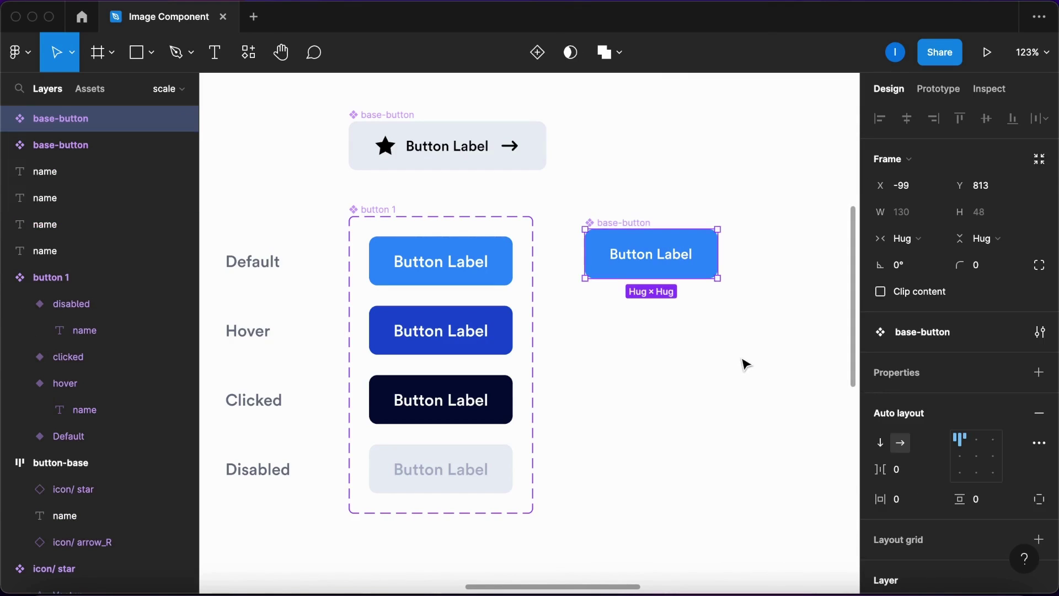
pyautogui.doubleClick(645, 222)
pyautogui.write('prima')
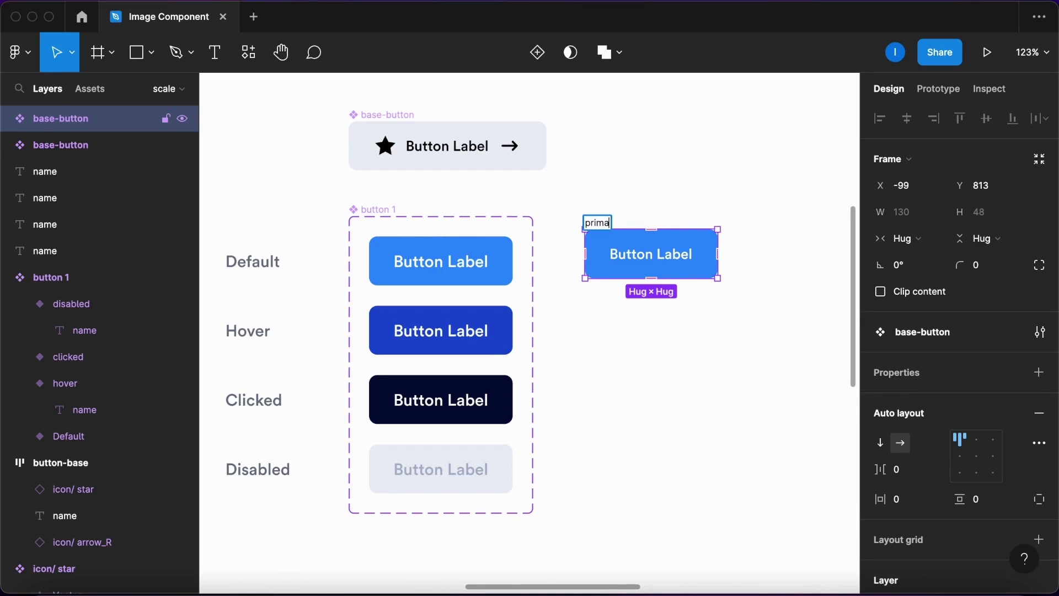
pyautogui.write('ry-button')
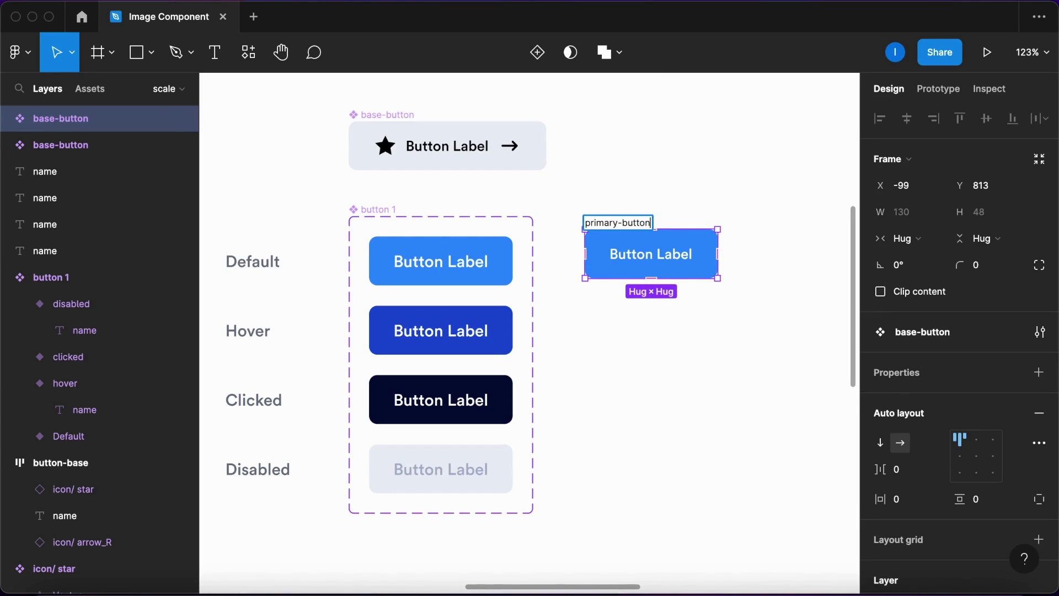
pyautogui.press('Return')
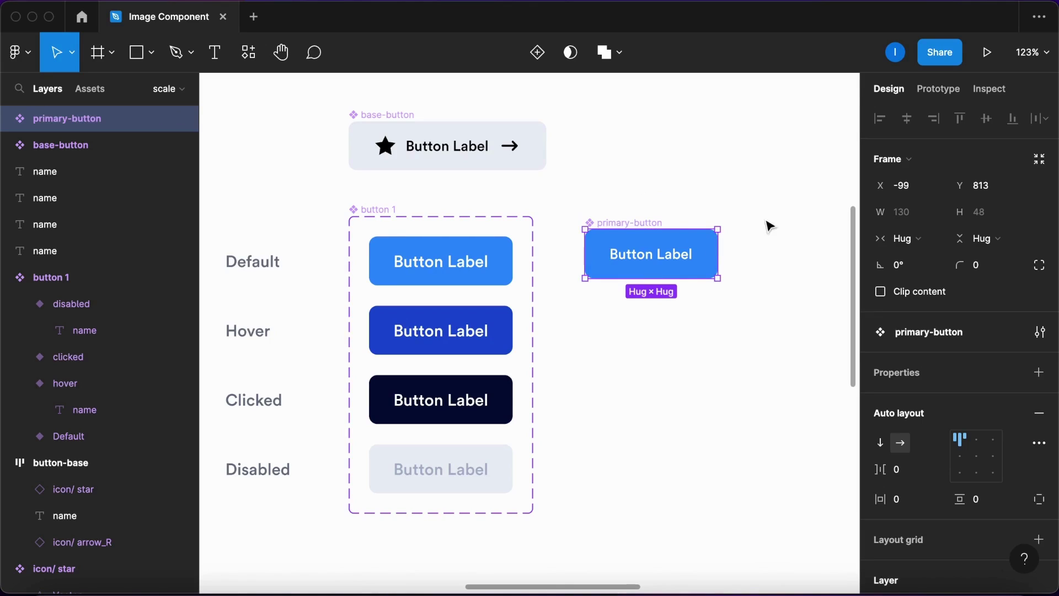
pyautogui.click(7, 120)
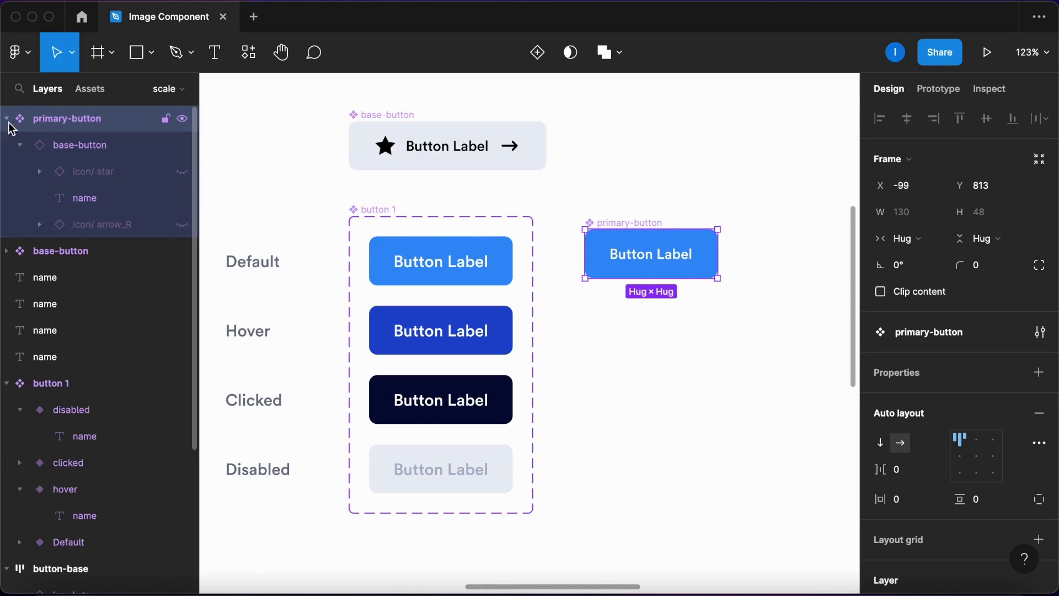
pyautogui.click(20, 145)
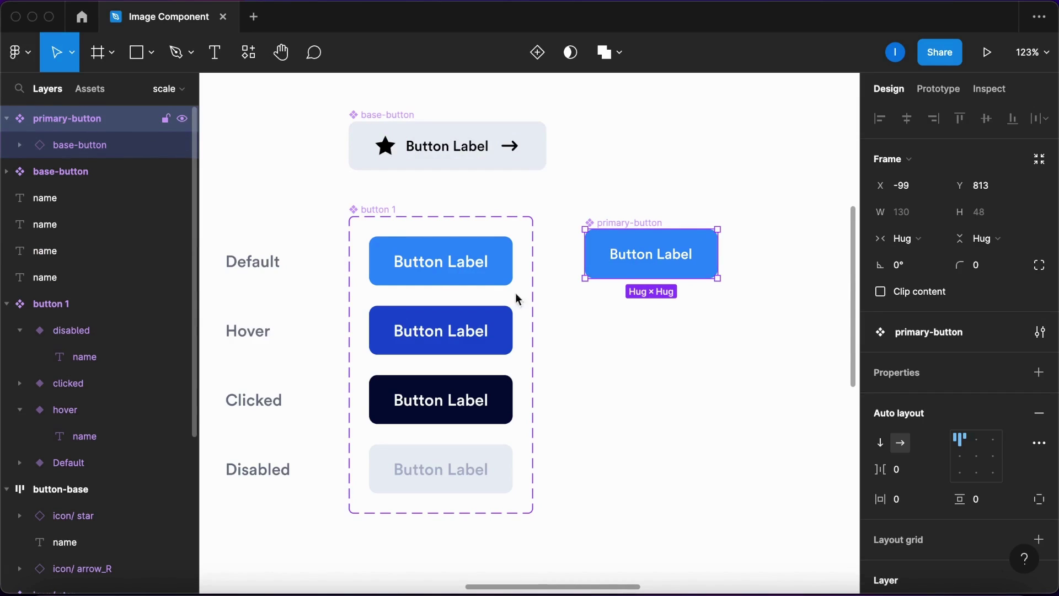
# - Add a hover variant to primary-button filled with blue dark
pyautogui.press('Escape')
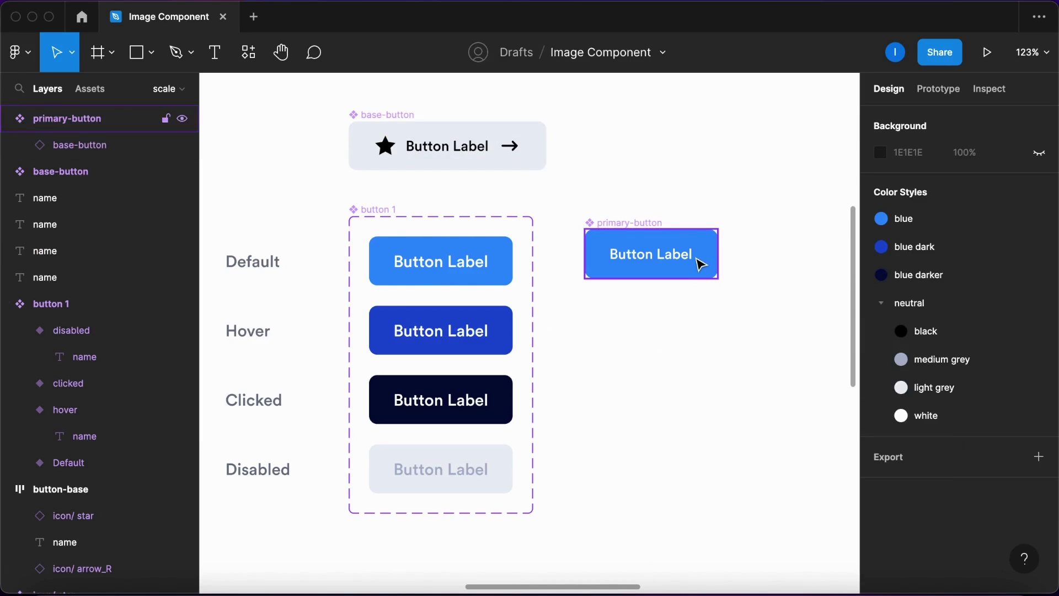
pyautogui.click(702, 257)
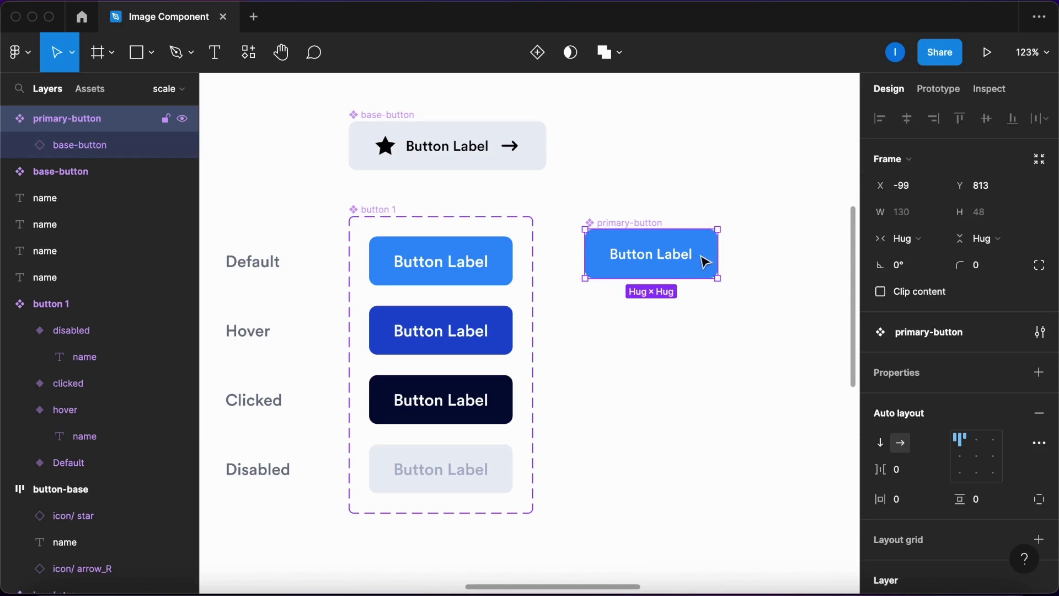
pyautogui.rightClick(743, 338)
pyautogui.moveTo(841, 436)
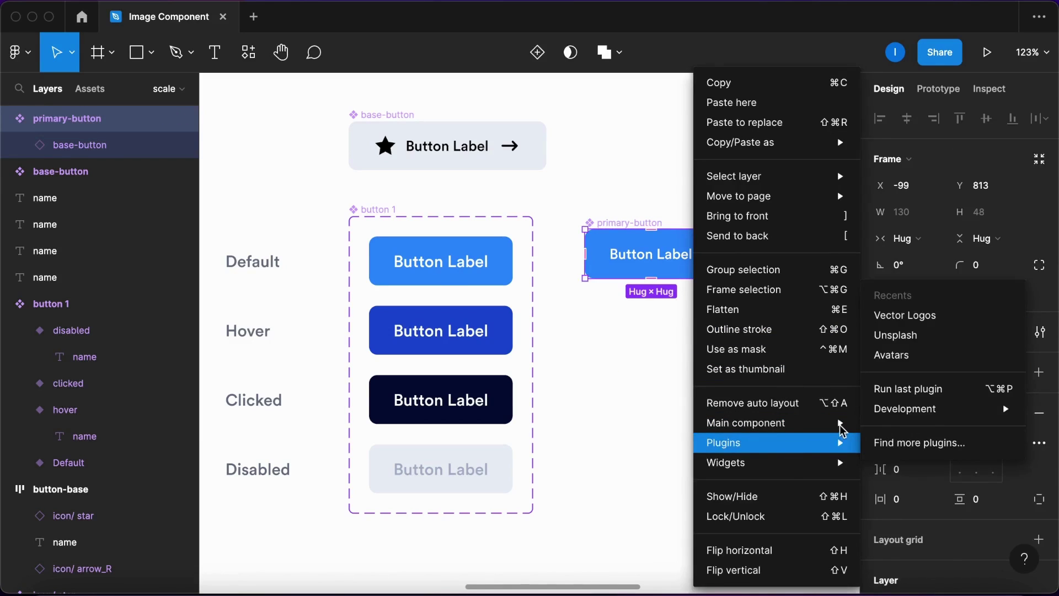
pyautogui.click(910, 428)
pyautogui.scroll(-5, 960, 387)
pyautogui.click(877, 510)
pyautogui.click(728, 501)
pyautogui.scroll(5, 927, 426)
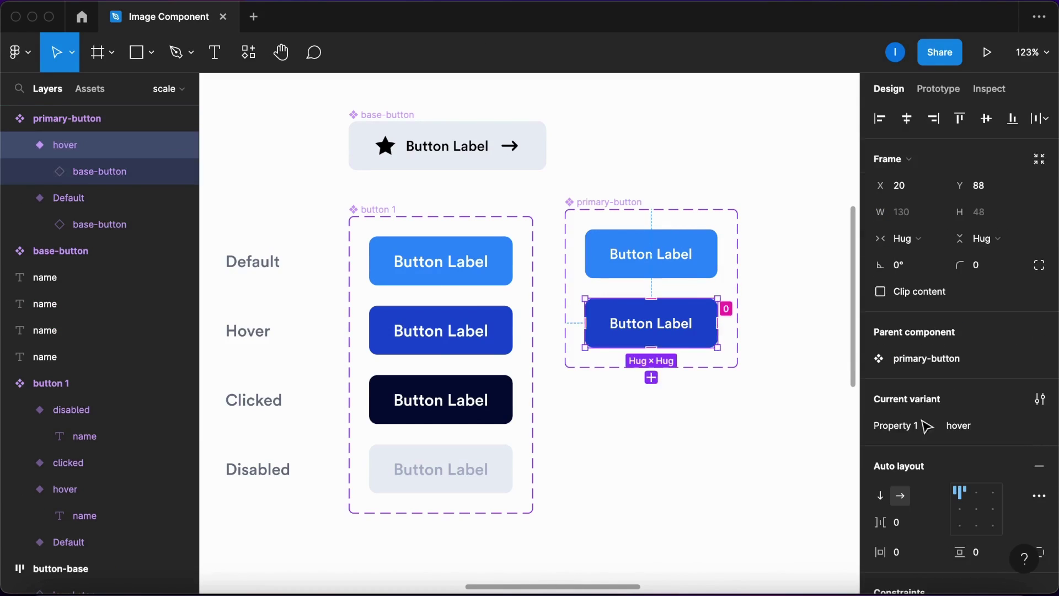
# - Duplicate it as a 'clicked' variant filled with blue darker
pyautogui.hotkey('ctrl', 'd')
pyautogui.click(959, 426)
pyautogui.write('clicked')
pyautogui.press('Return')
pyautogui.scroll(-10, 927, 430)
pyautogui.click(880, 489)
pyautogui.click(763, 499)
pyautogui.click(773, 469)
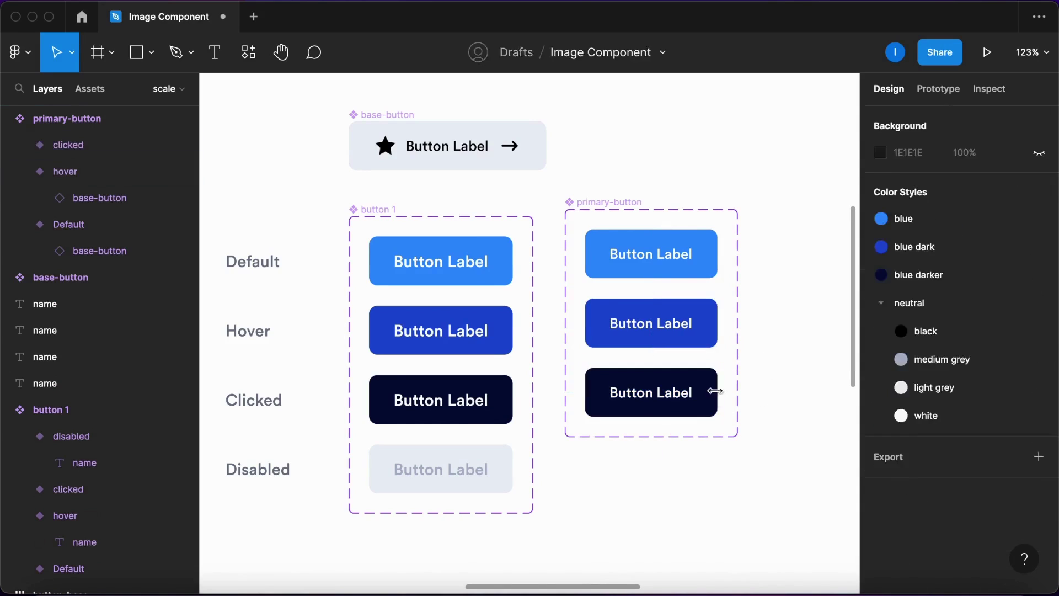
pyautogui.click(715, 390)
# - Duplicate again as a 'disabeld' variant with light grey fill, then zoom out to view all
pyautogui.hotkey('ctrl', 'd')
pyautogui.click(960, 426)
pyautogui.write('disabeld')
pyautogui.scroll(-10, 938, 386)
pyautogui.click(881, 424)
pyautogui.click(717, 552)
pyautogui.click(882, 484)
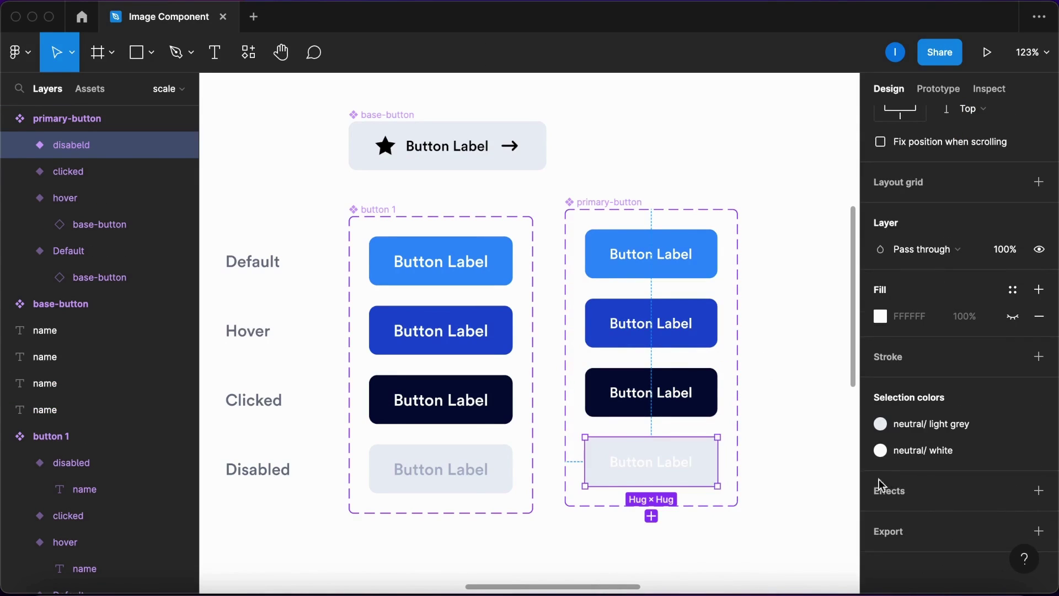
pyautogui.click(810, 319)
pyautogui.hotkey('shift', '0')
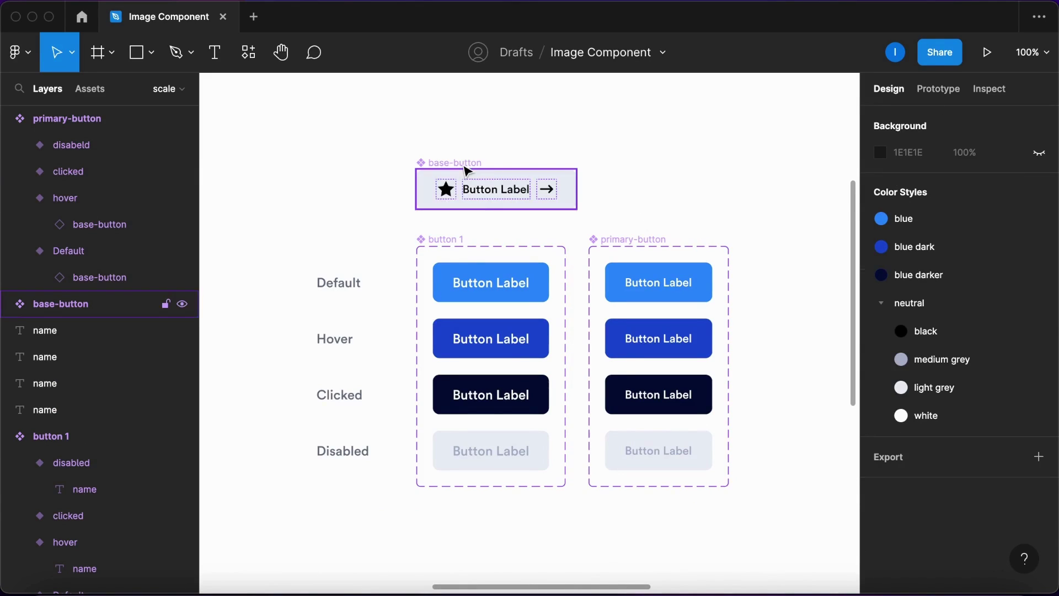
# - Set the base-button component's corner radius to 24 so all variants become pills
pyautogui.click(465, 167)
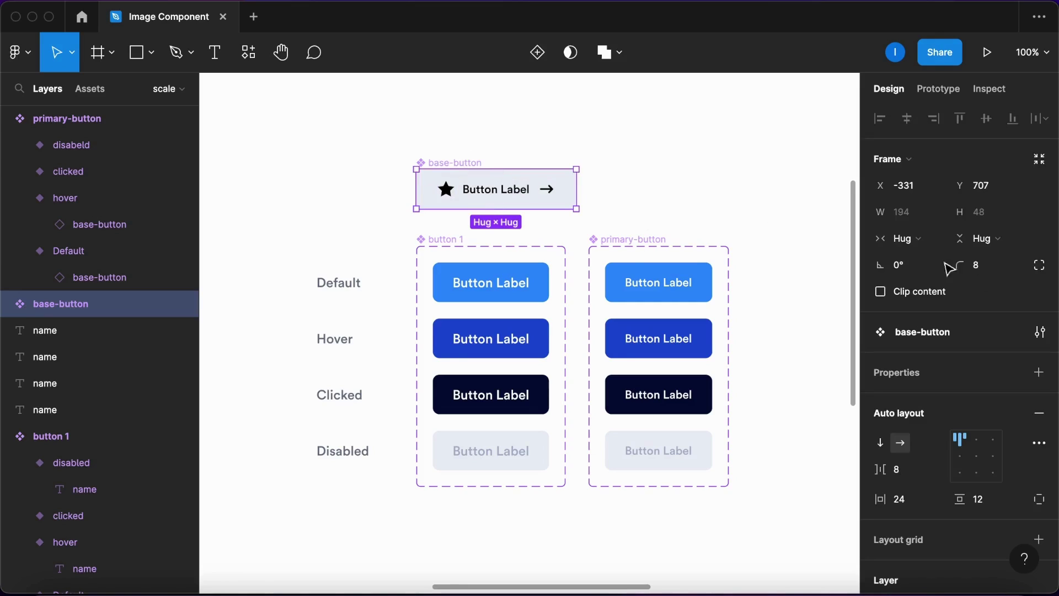
pyautogui.click(988, 270)
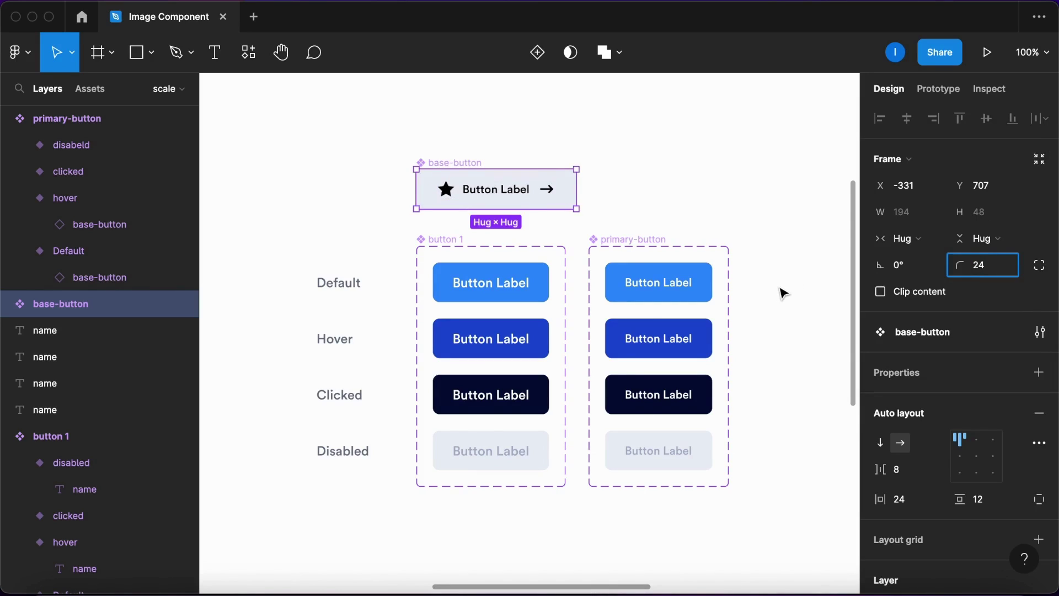
pyautogui.click(781, 289)
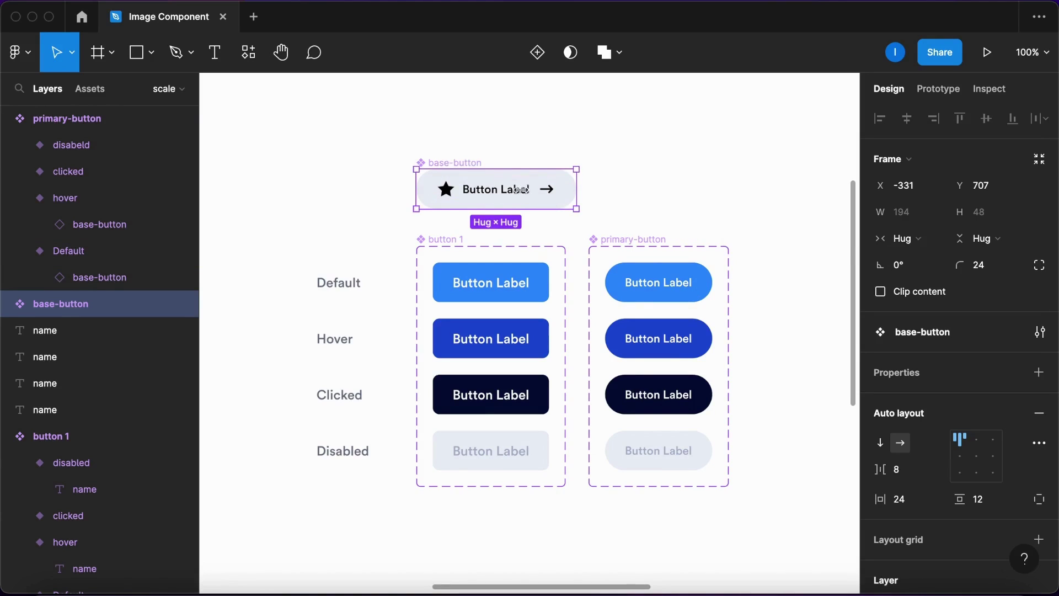
pyautogui.doubleClick(518, 195)
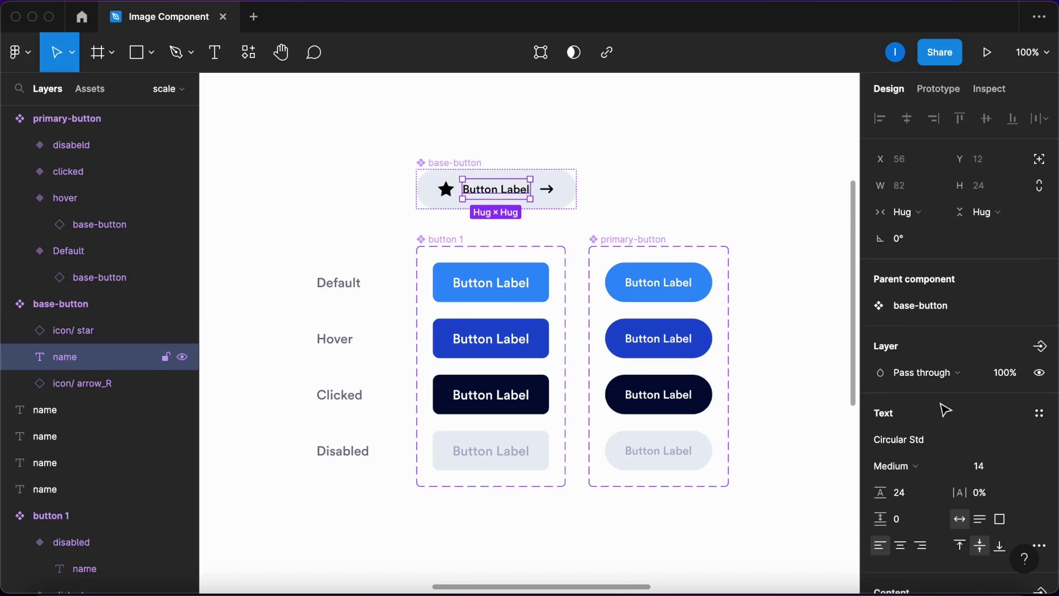
# - Change the base-button label's font size from 14 to 16
pyautogui.click(995, 476)
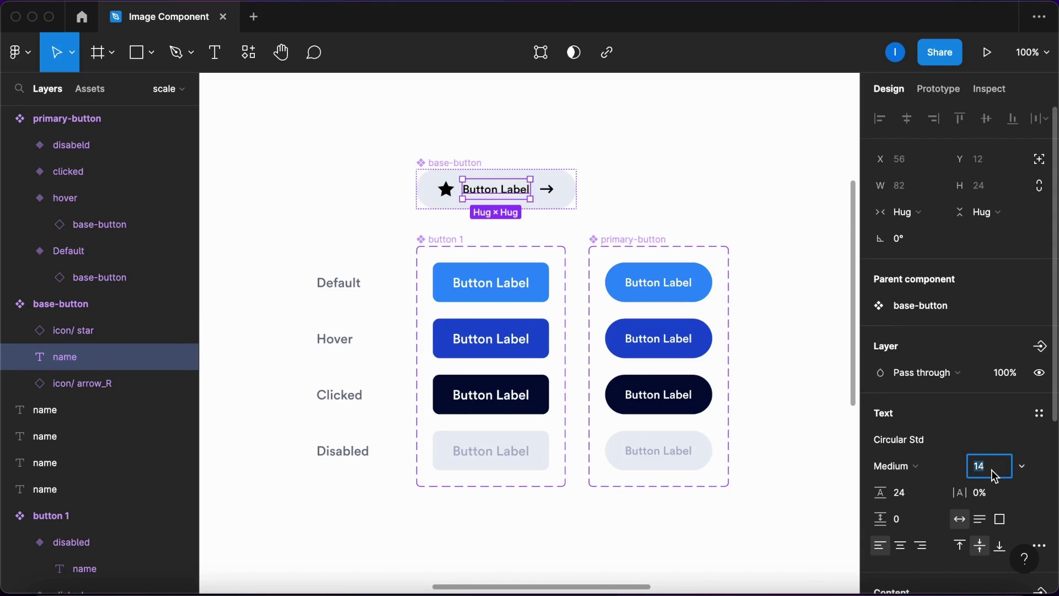
pyautogui.write('16')
pyautogui.press('Return')
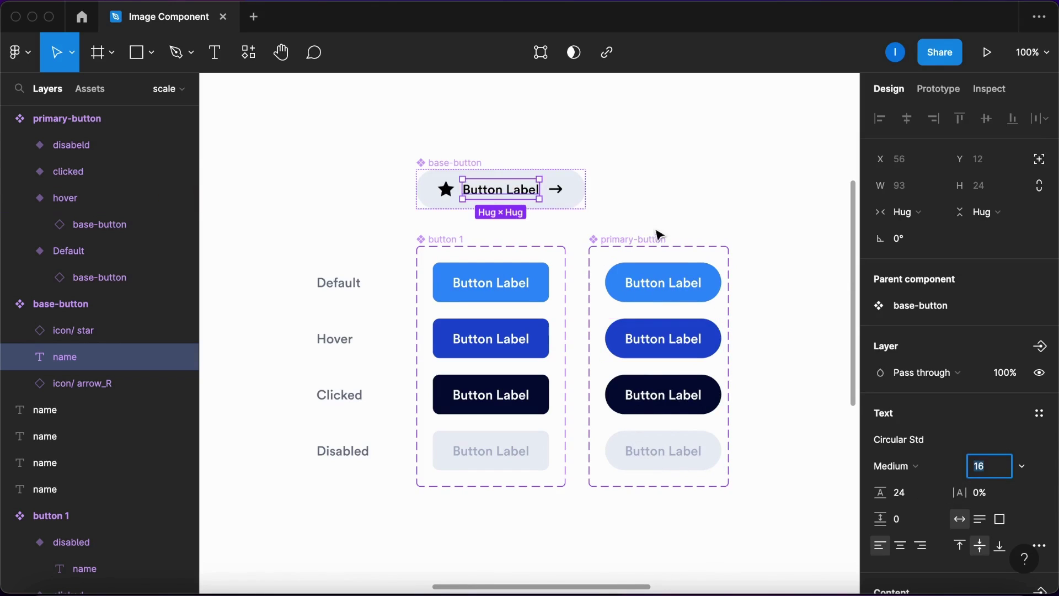
pyautogui.click(749, 173)
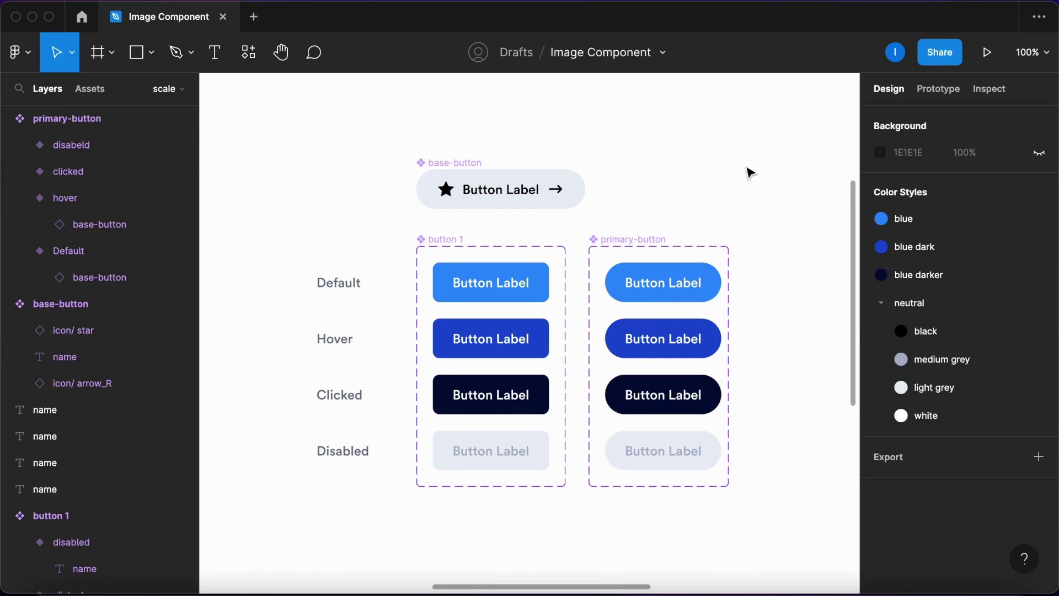